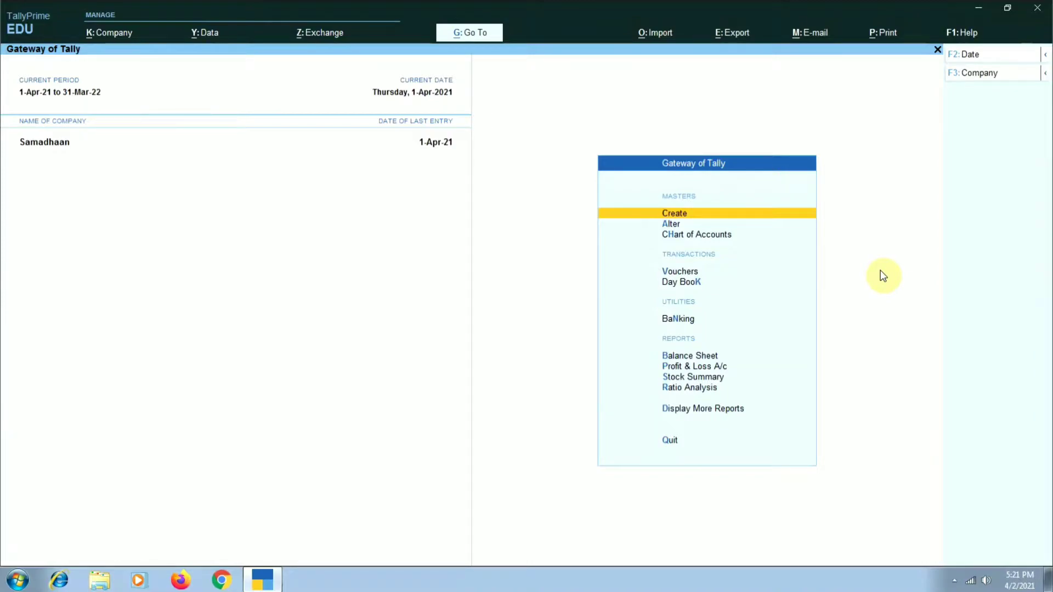
- Open the form for creating a new company
click(983, 77)
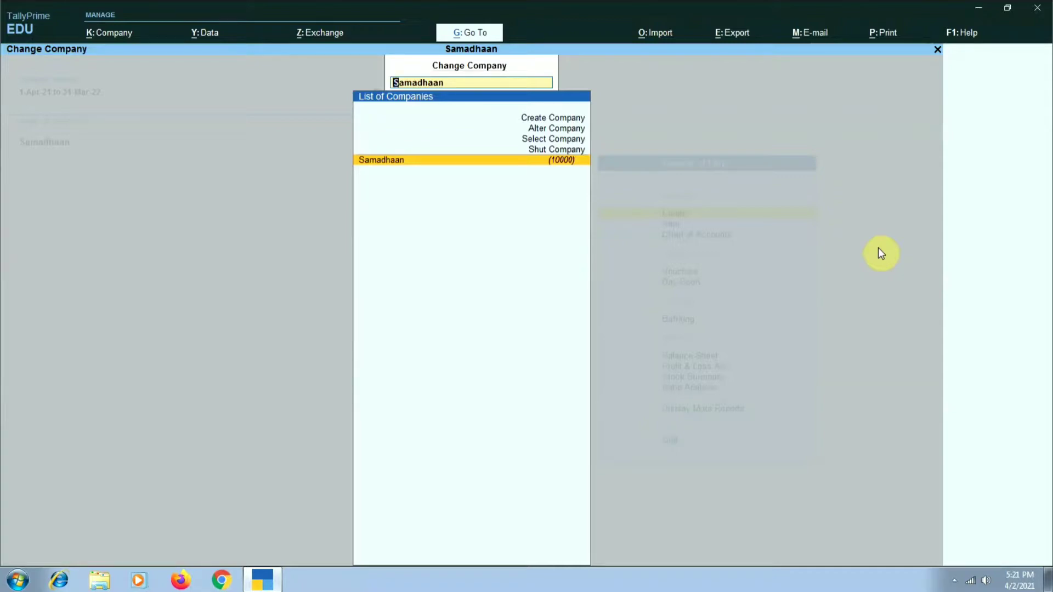
key(Up)
key(Up)
key(Up)
key(Up)
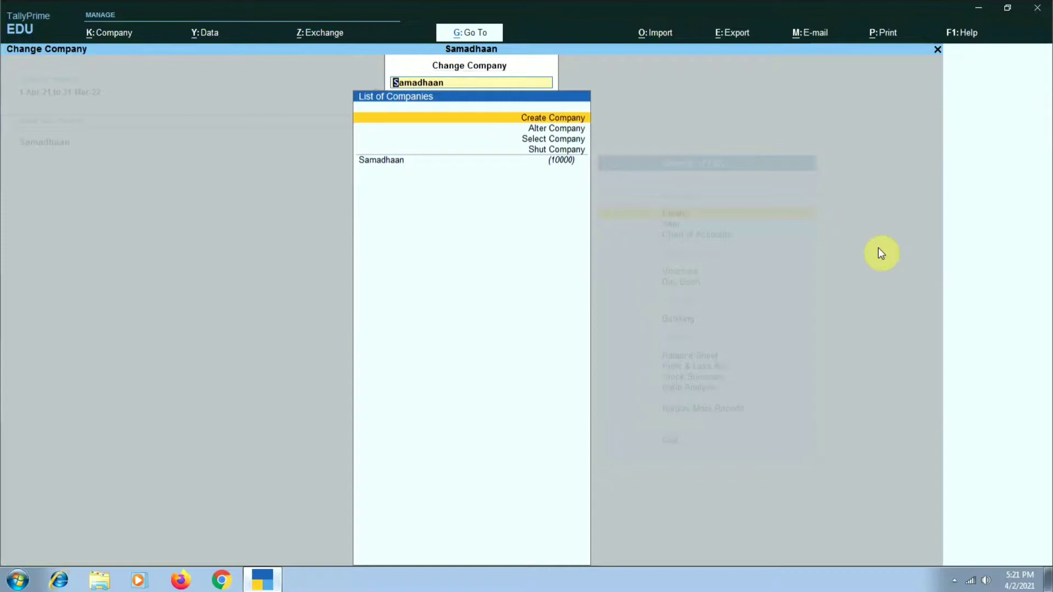
key(Return)
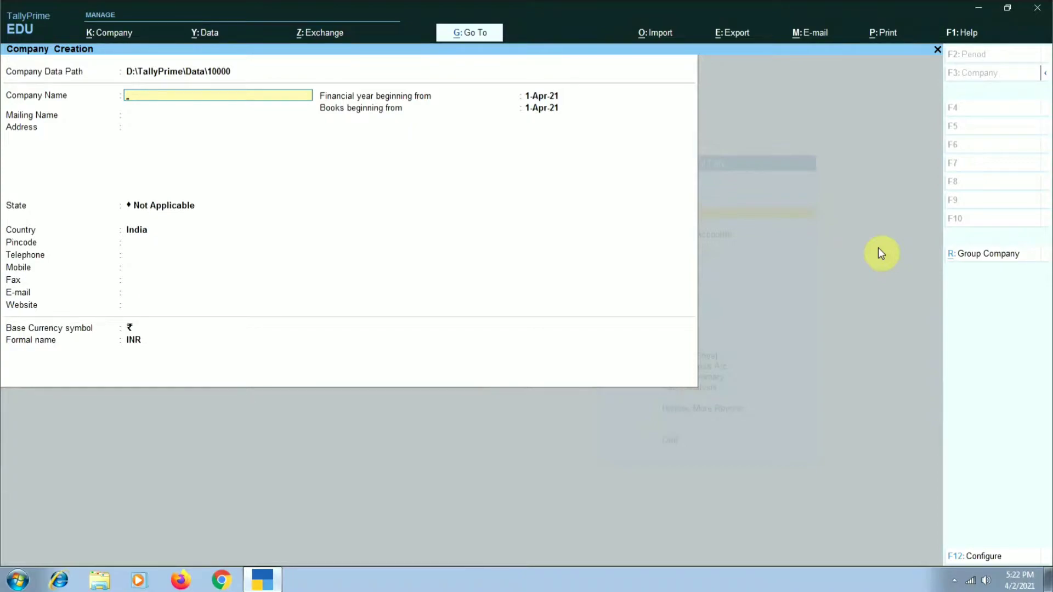
- Name the company and its mailing name "Abc & Co", leave the address blank, and choose Rajasthan as the state
text(Abc & Co)
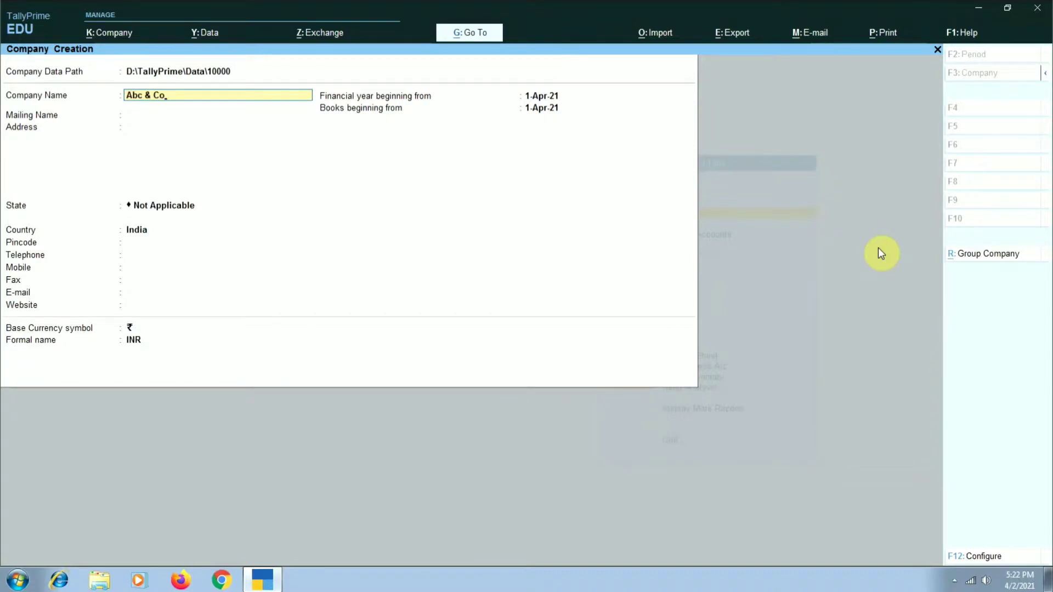
key(Return)
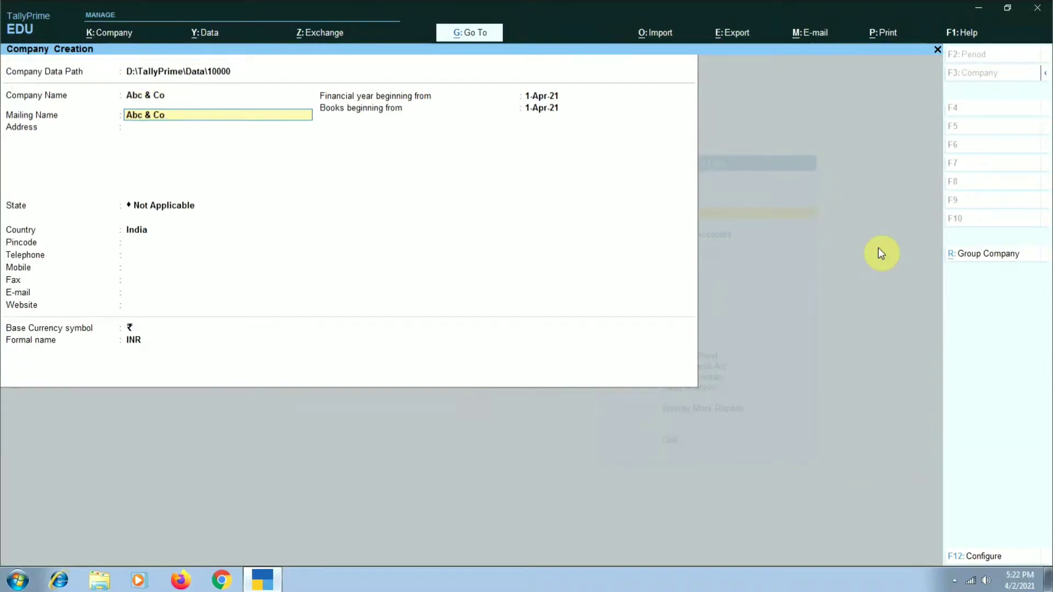
key(Return)
key(Return)
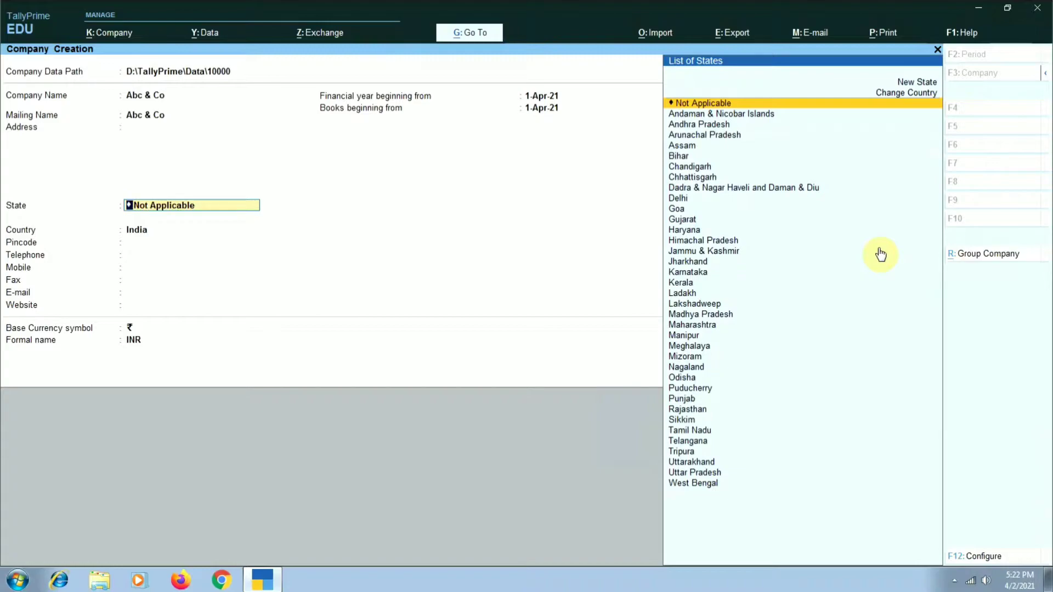
text(R)
key(Return)
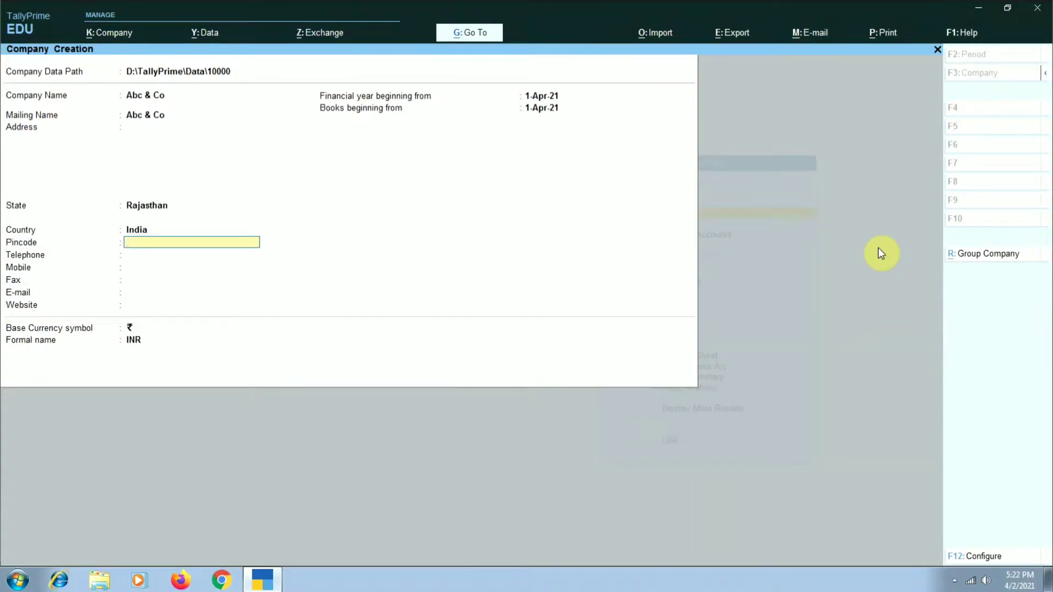
- Leave the contact fields blank, keep 1-Apr-21 for the financial year and books beginning dates, and save the new company
key(Return)
key(Return)
key(Return)
key(Return)
key(Return)
key(Return)
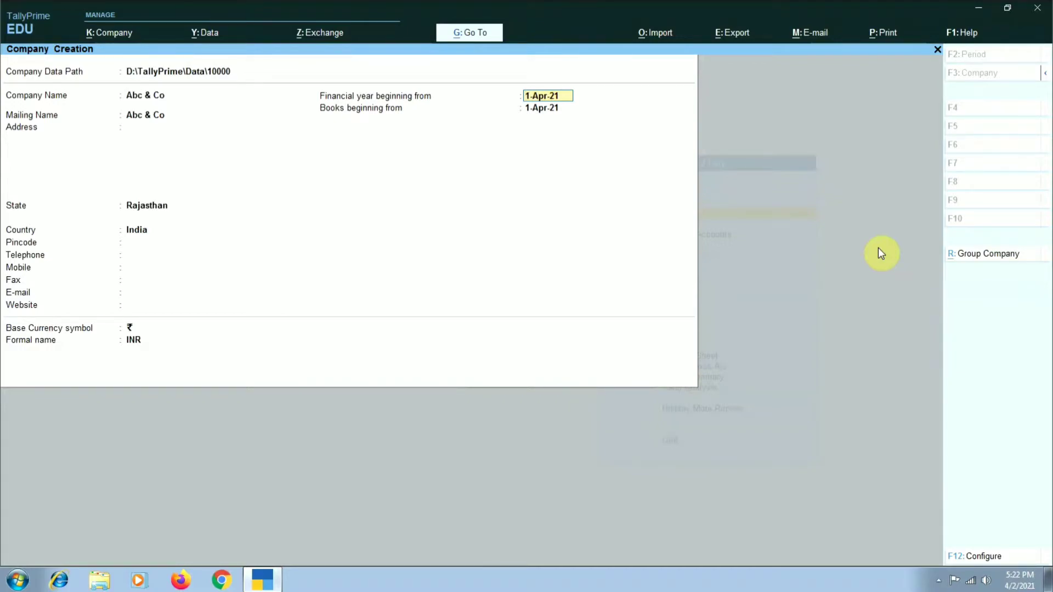
key(Return)
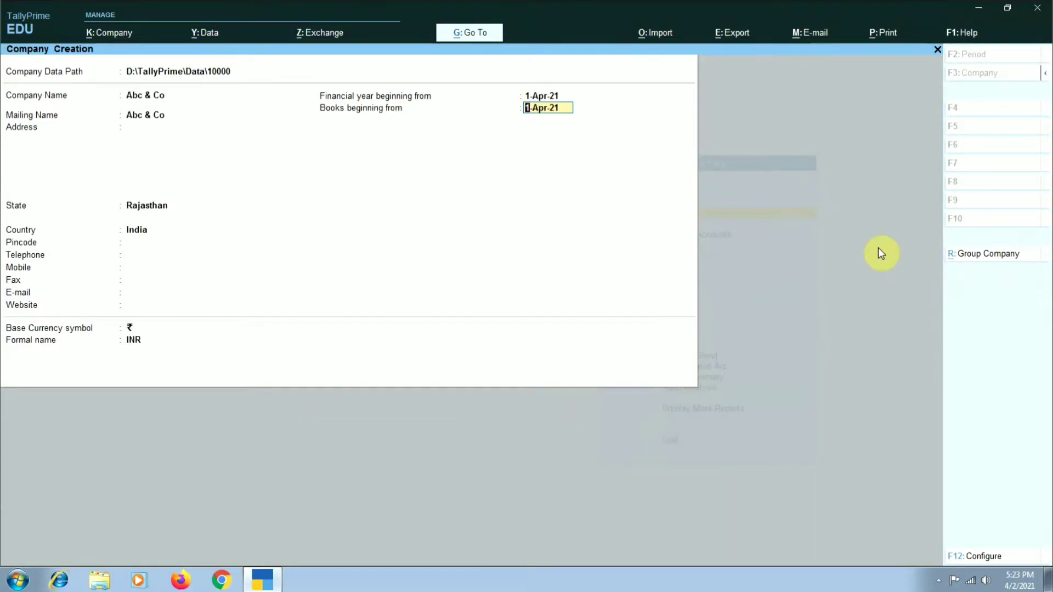
key(Return)
key(Return)
key(Return)
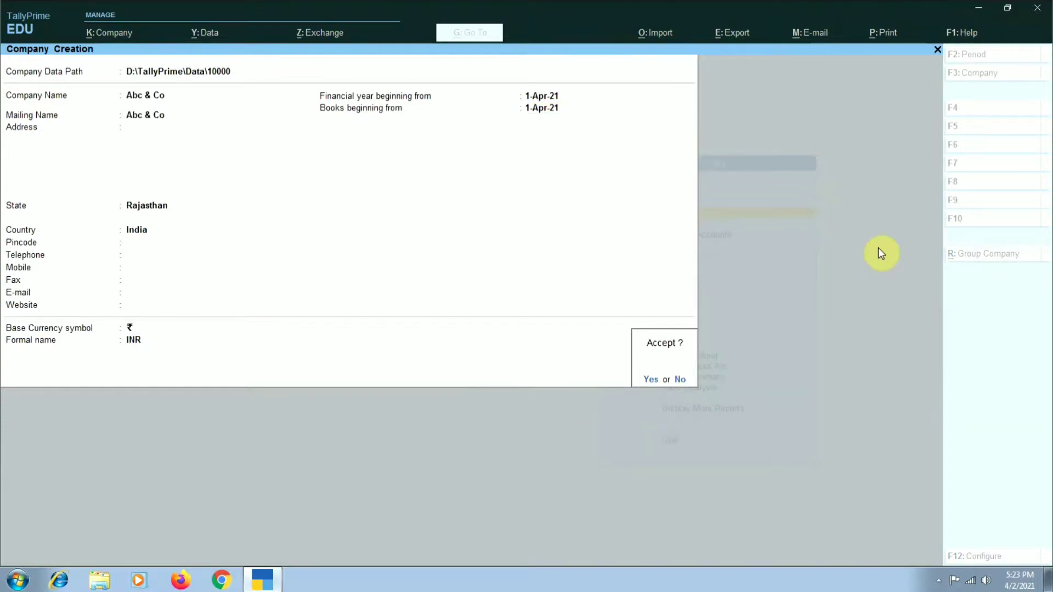
key(Return)
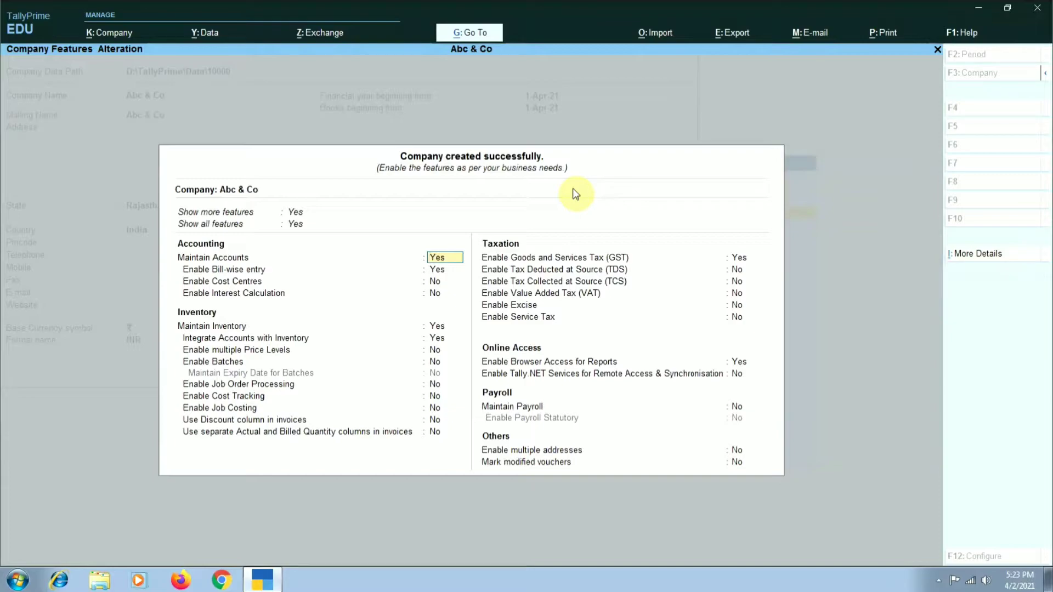
- Disable bill-wise entry, keep inventory maintenance enabled, and save the features of Abc & Co
key(Return)
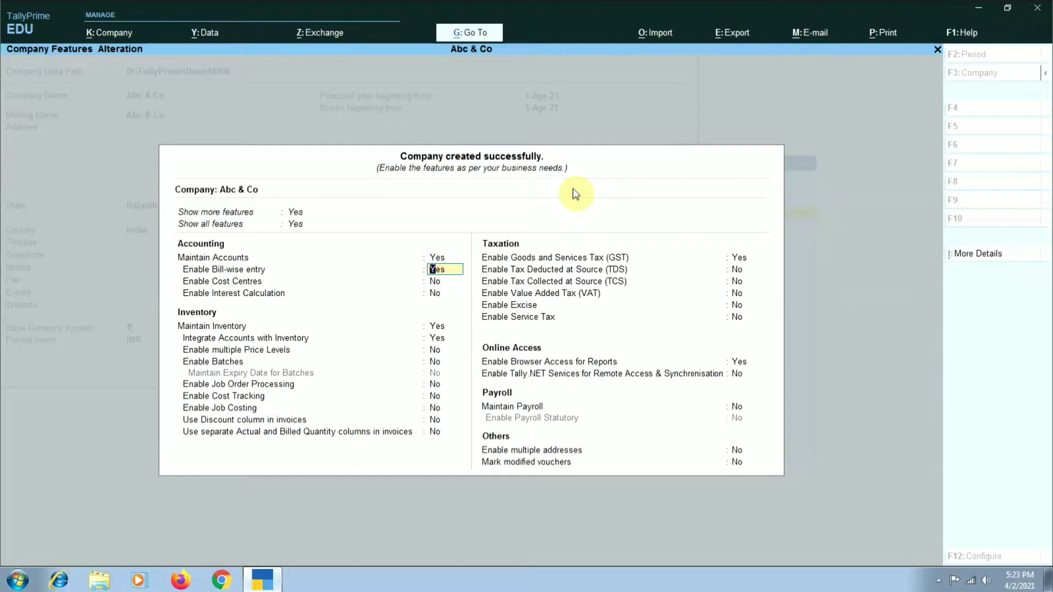
text(n)
key(Return)
key(Return)
key(Return)
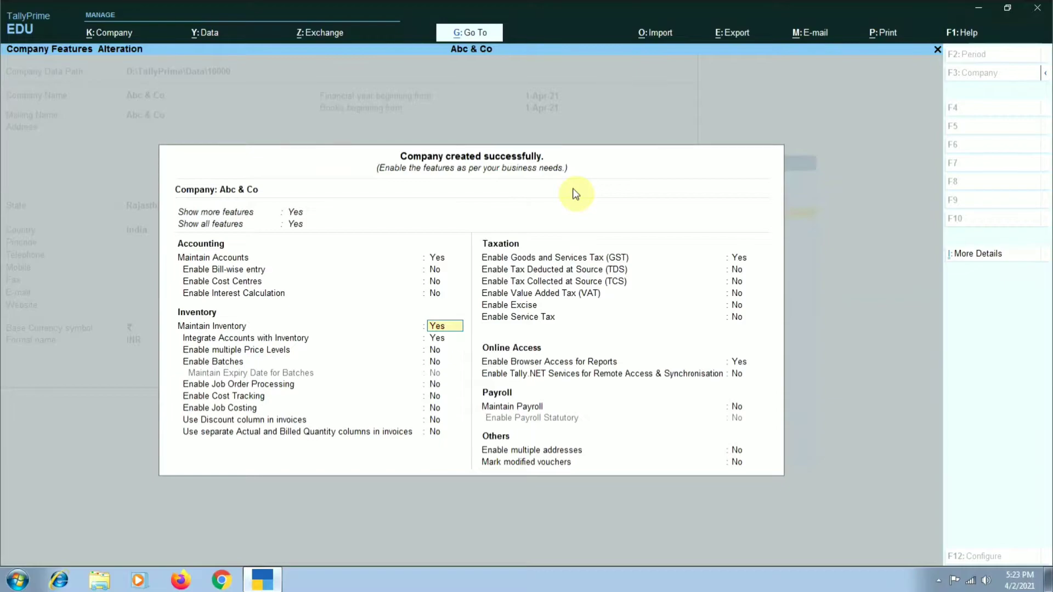
key(Return)
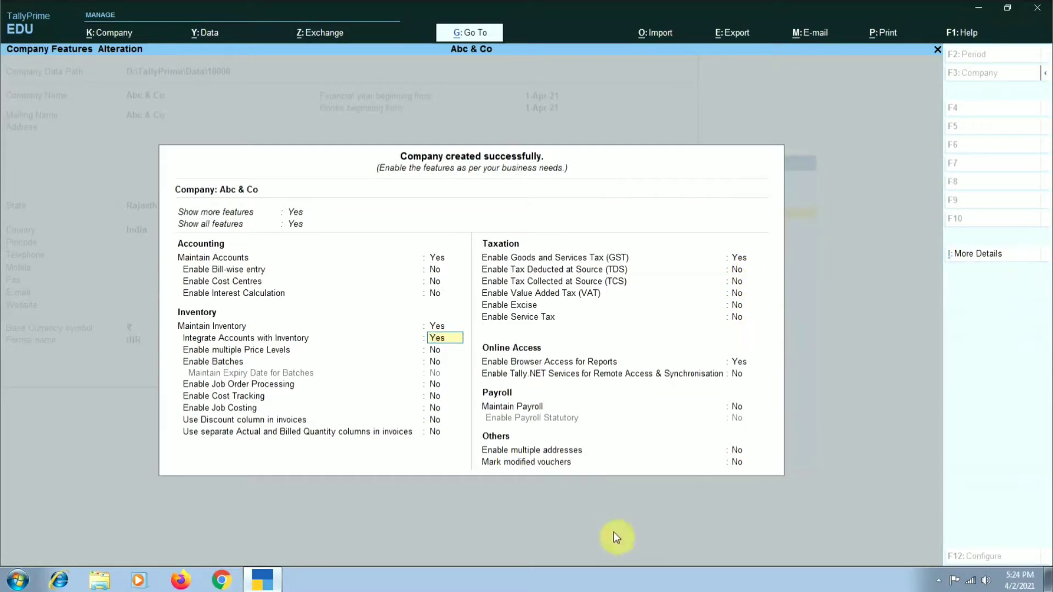
key(ctrl)
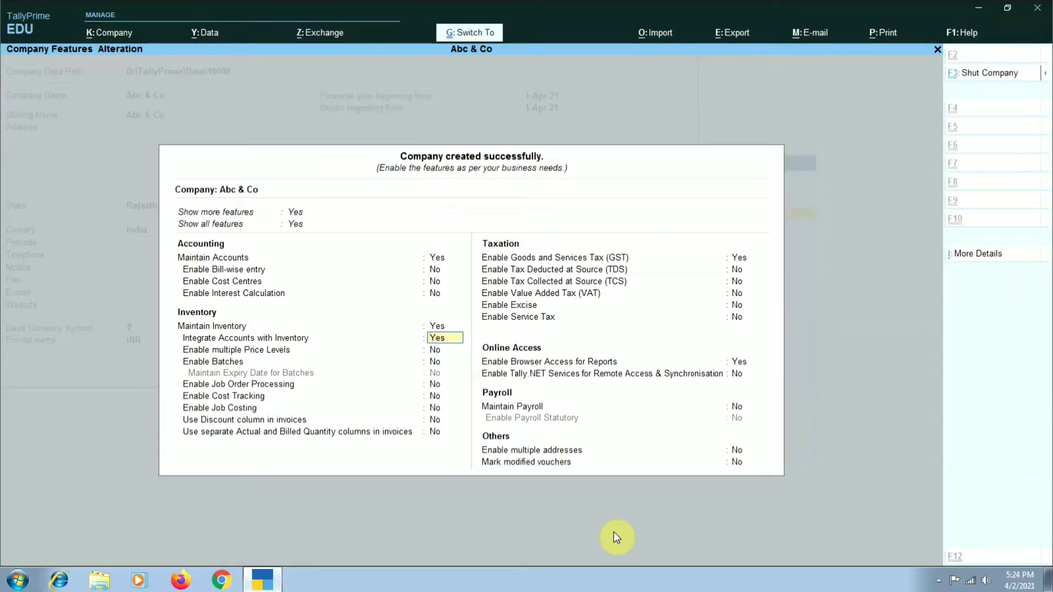
key(ctrl+a)
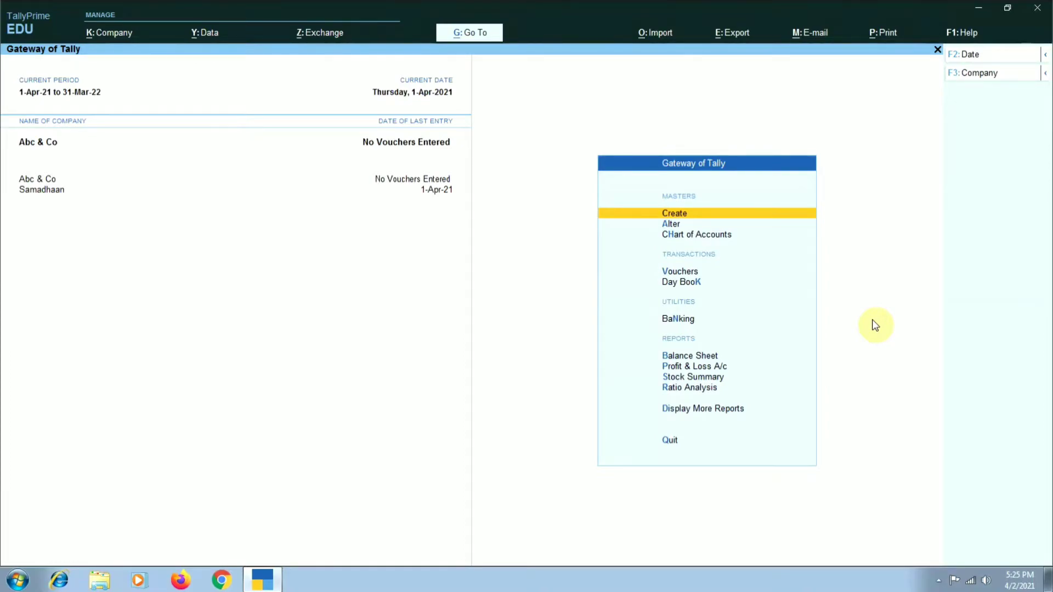
- Open accounting voucher creation for Abc & Co
key(Down)
key(Down)
key(Down)
key(Down)
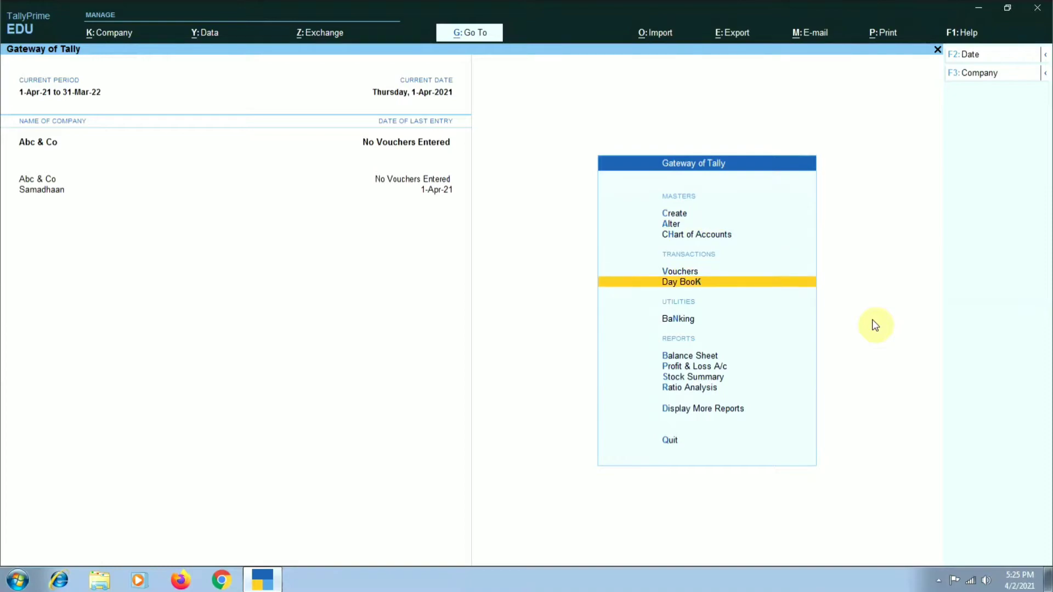
key(Up)
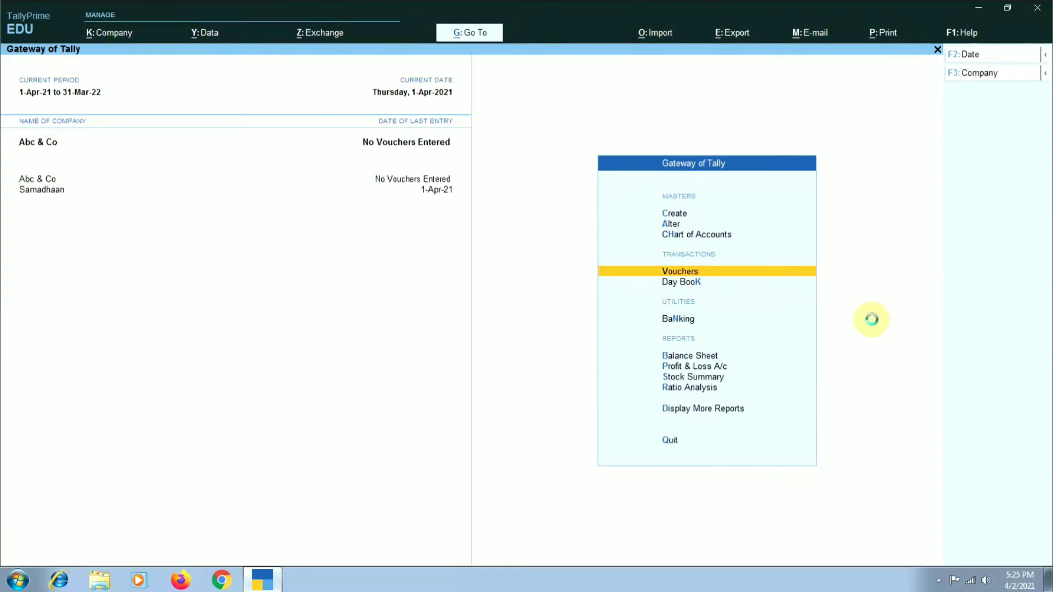
key(Return)
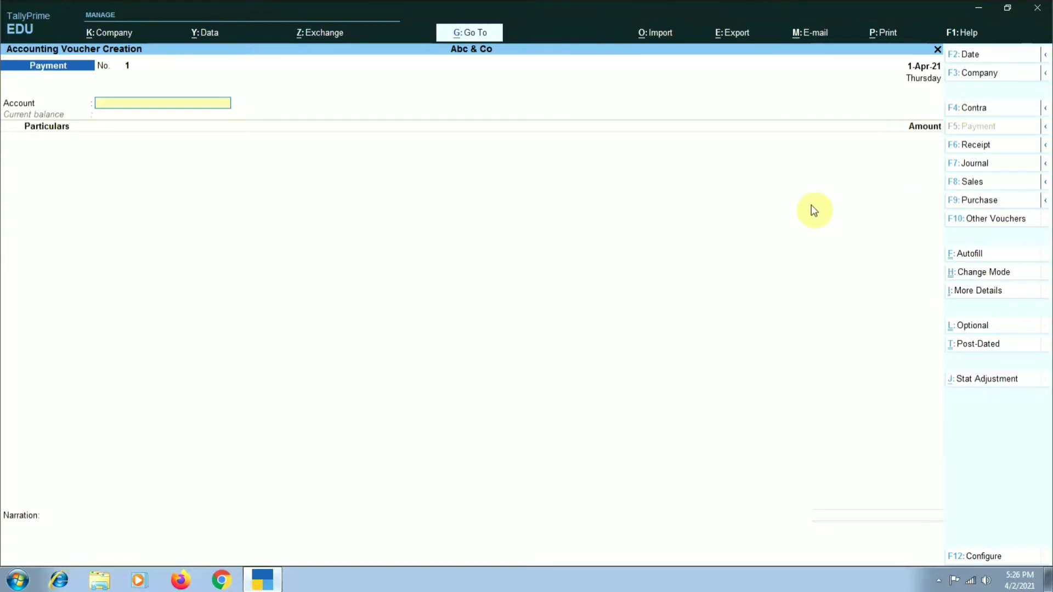
- Switch the active company to Samadhaan
click(961, 73)
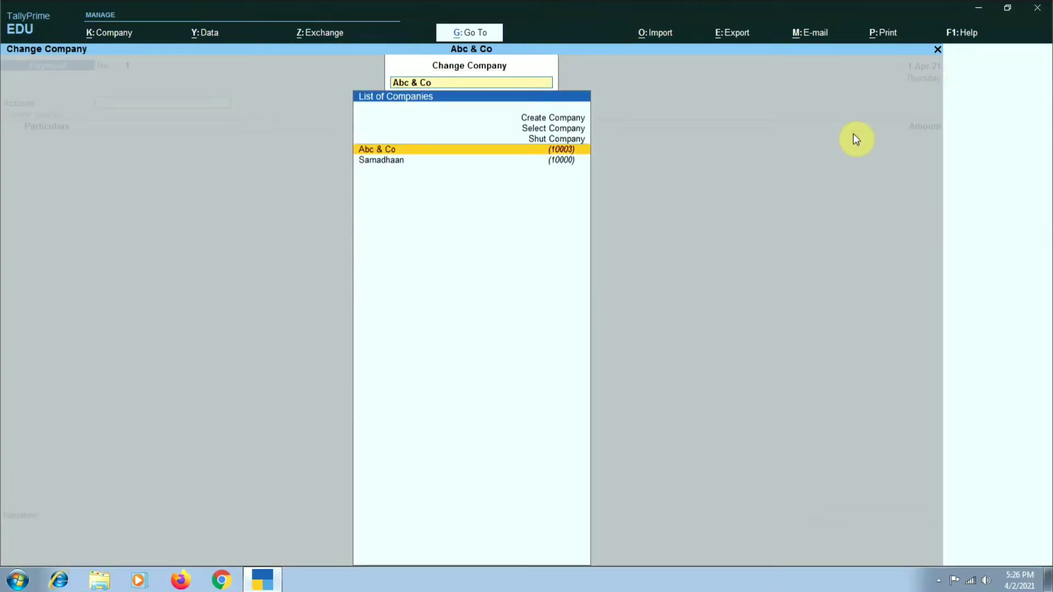
key(Down)
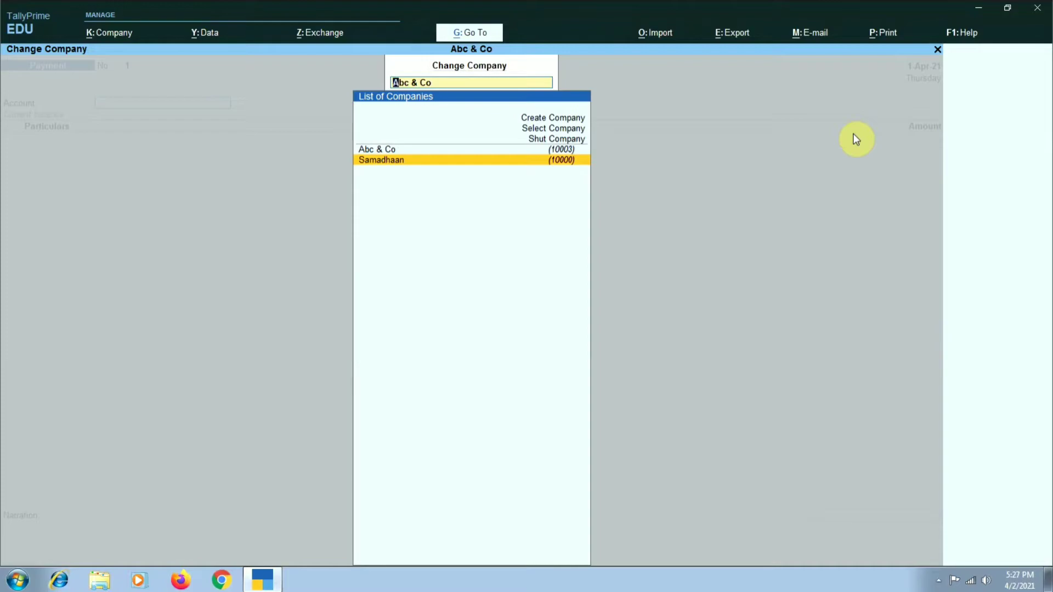
key(Return)
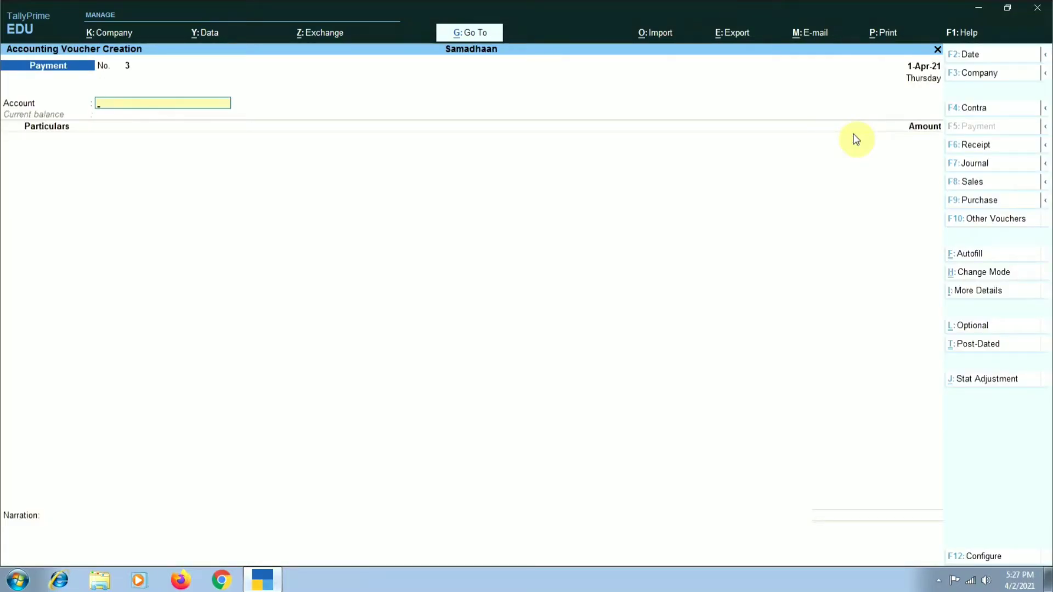
- Start a contra voucher with State Bank of India as the account and Cash as the particulars for 10,000
click(966, 108)
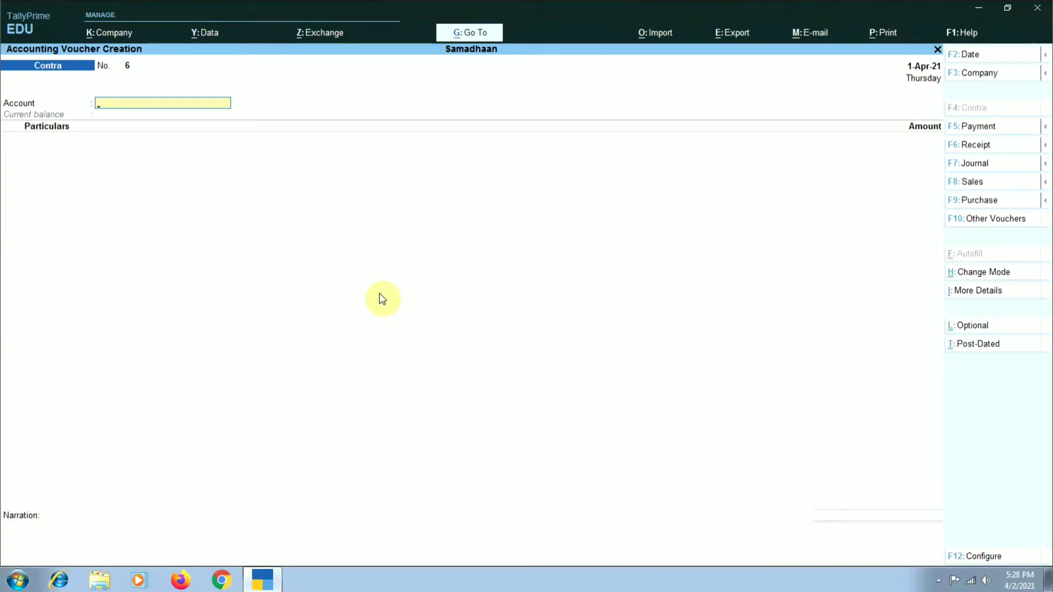
text(Sta)
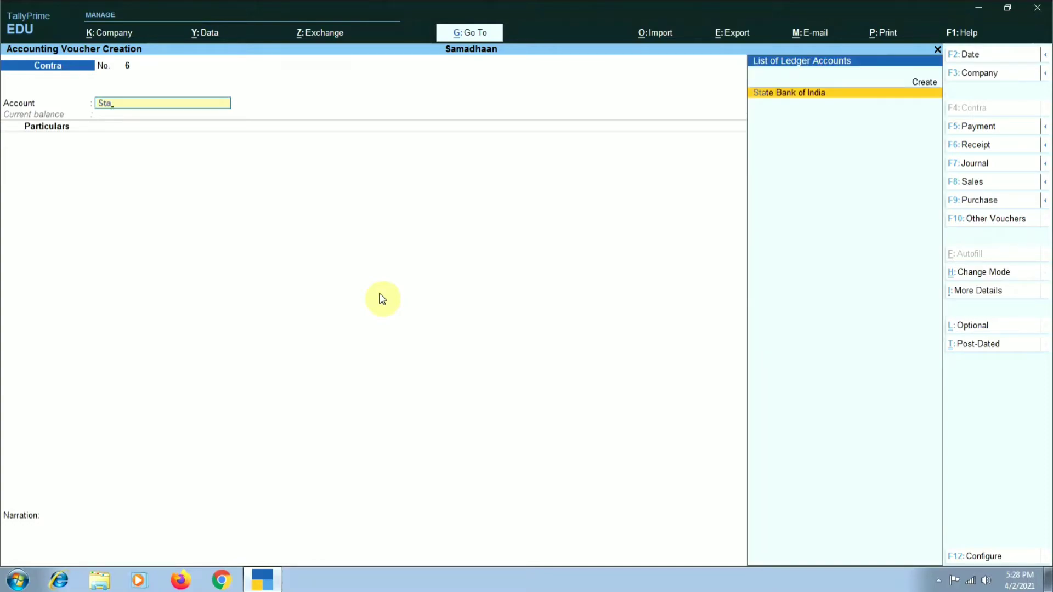
key(Return)
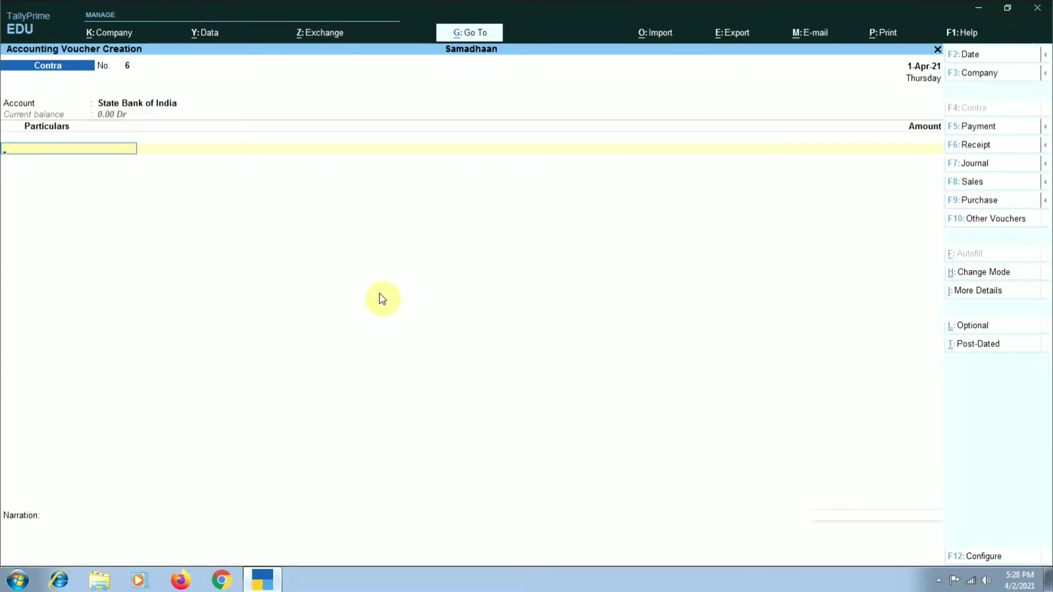
text(Cash)
text(100000.00)
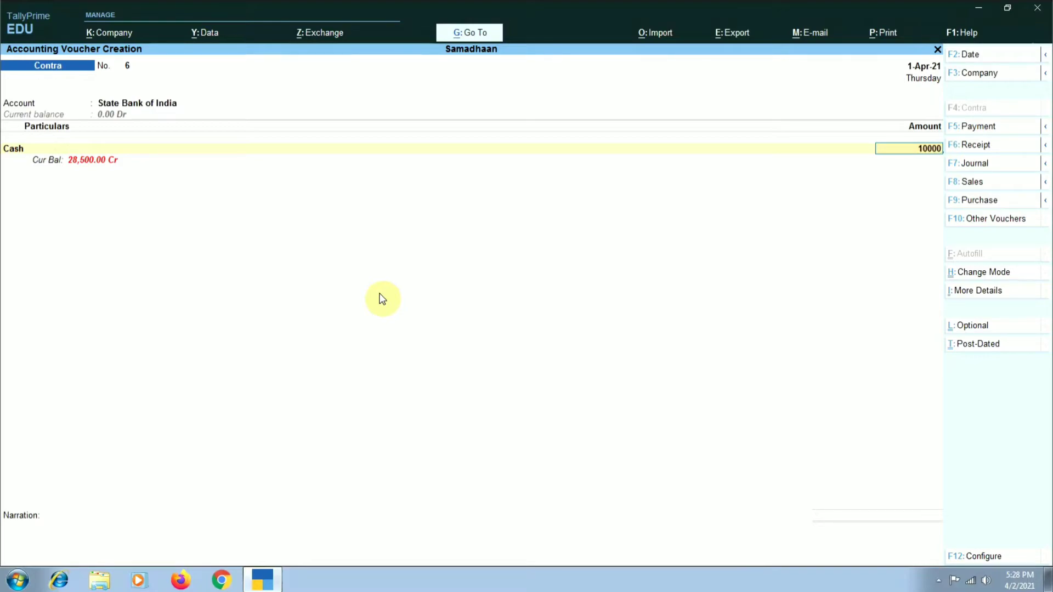
key(Return)
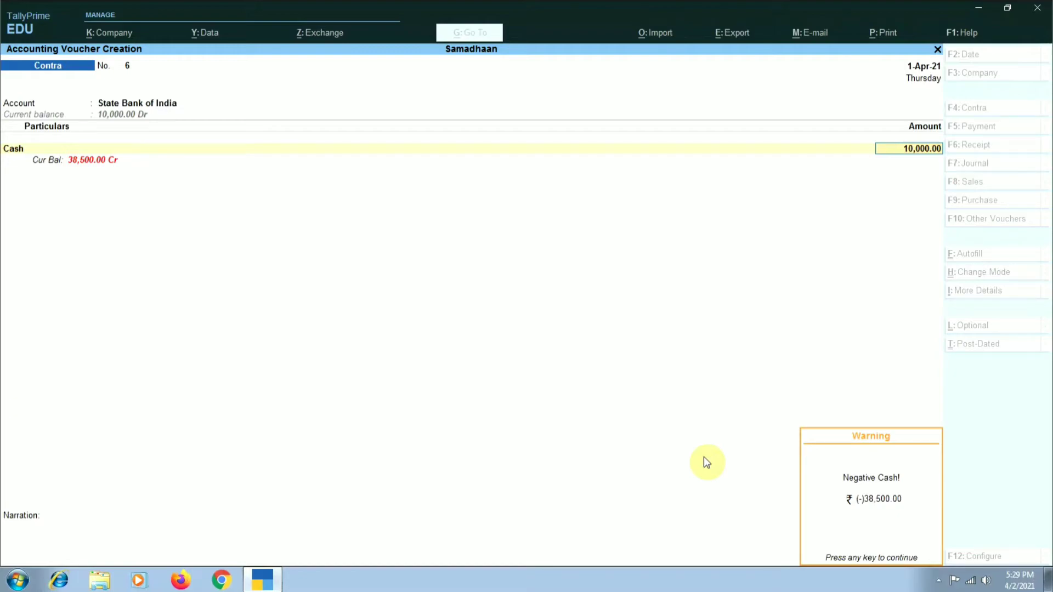
- End the particulars list after the Cash line, leave the narration blank, and accept the contra voucher
key(Return)
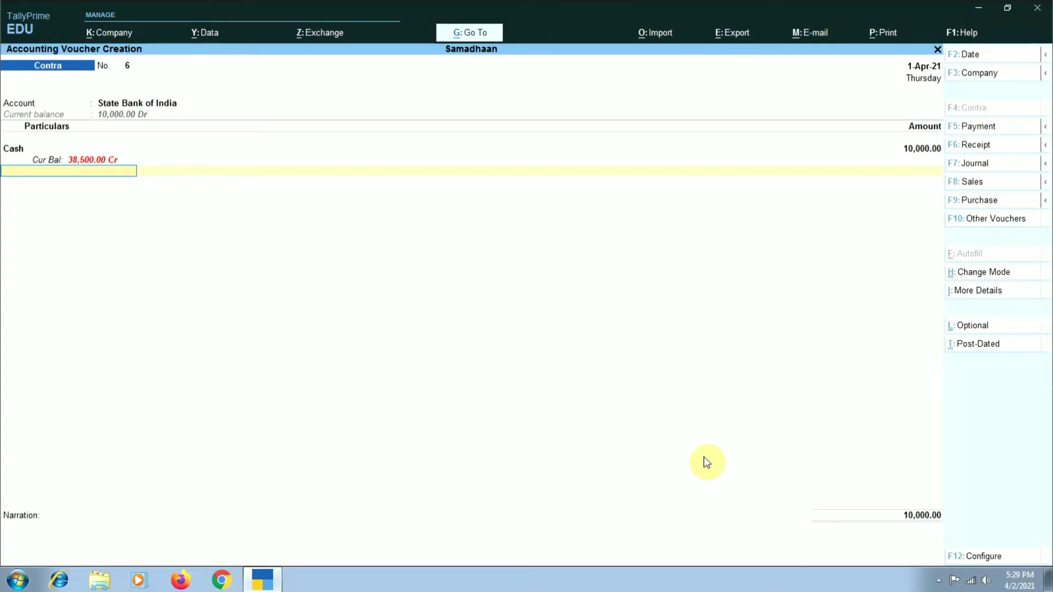
key(Return)
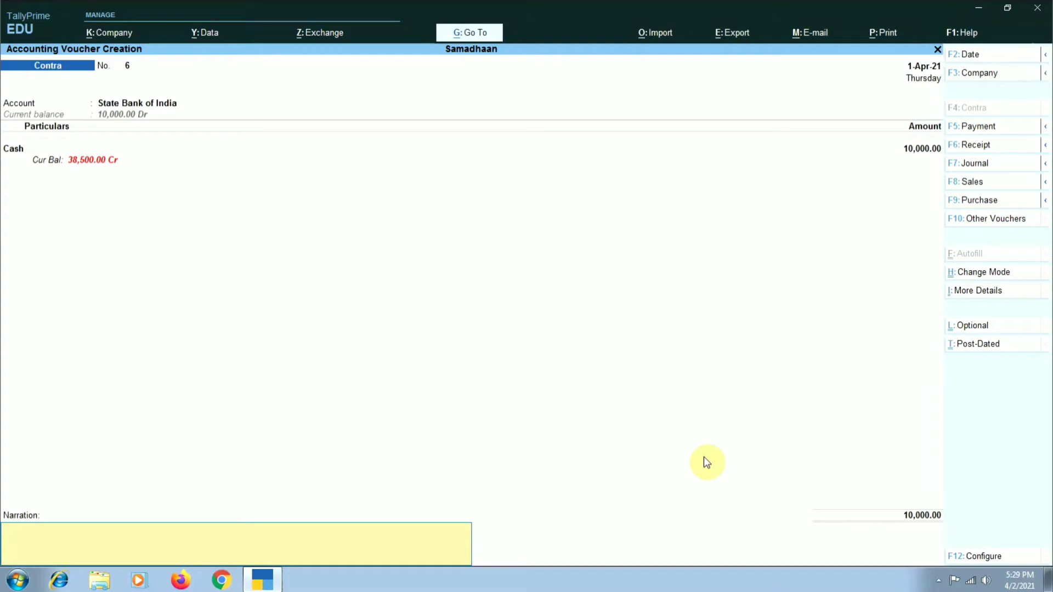
key(Return)
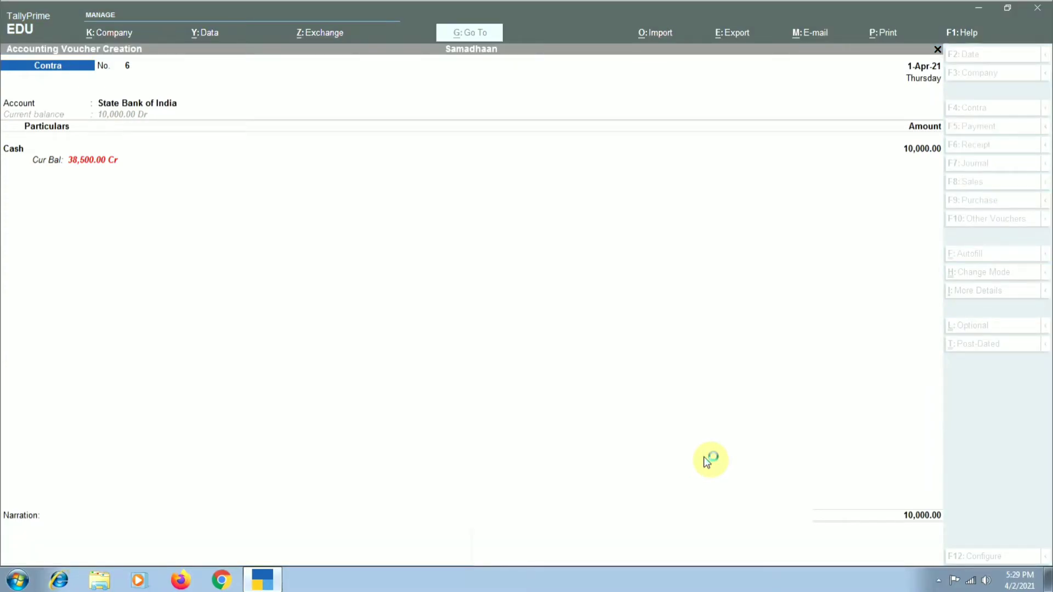
click(1035, 473)
click(433, 435)
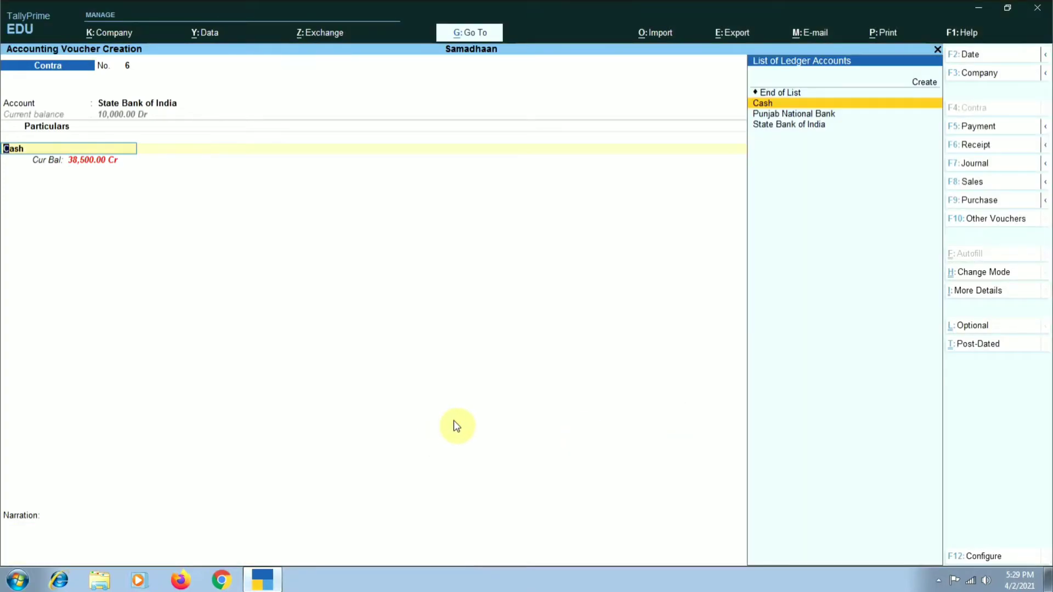
key(Return)
key(Return)
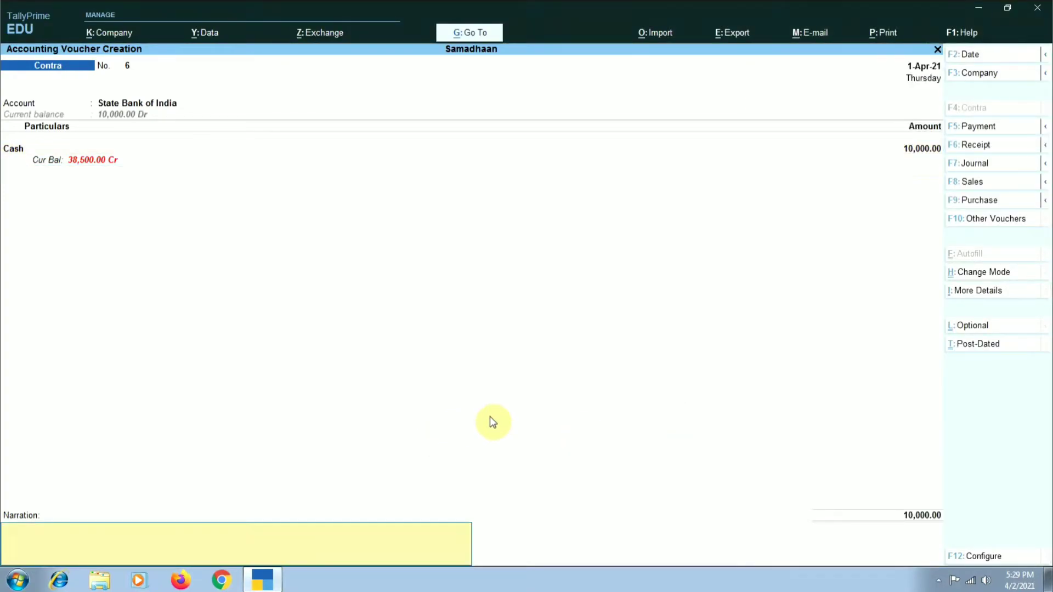
key(Return)
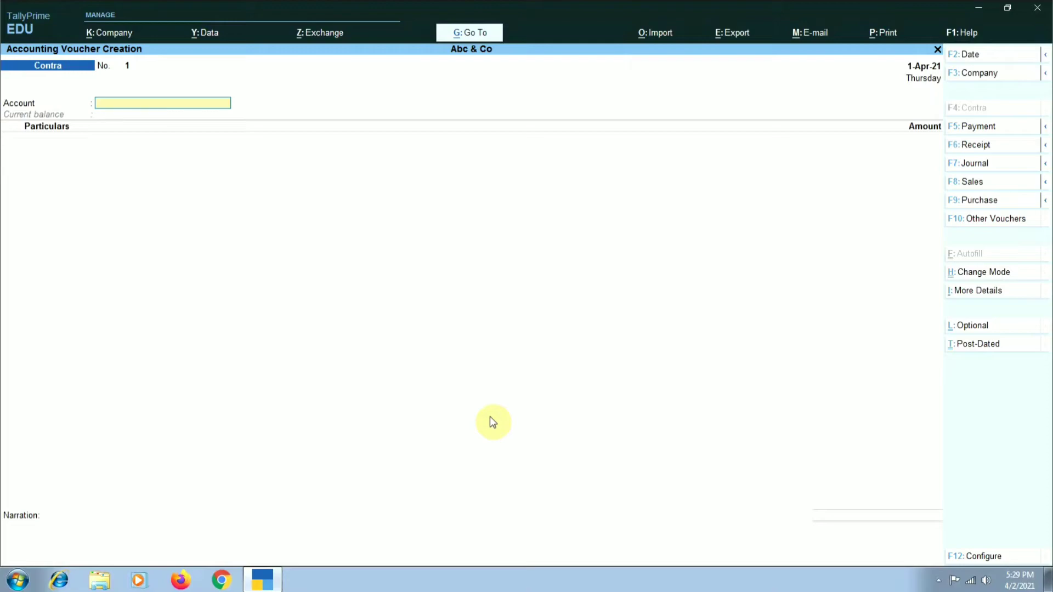
text(Cash)
key(Return)
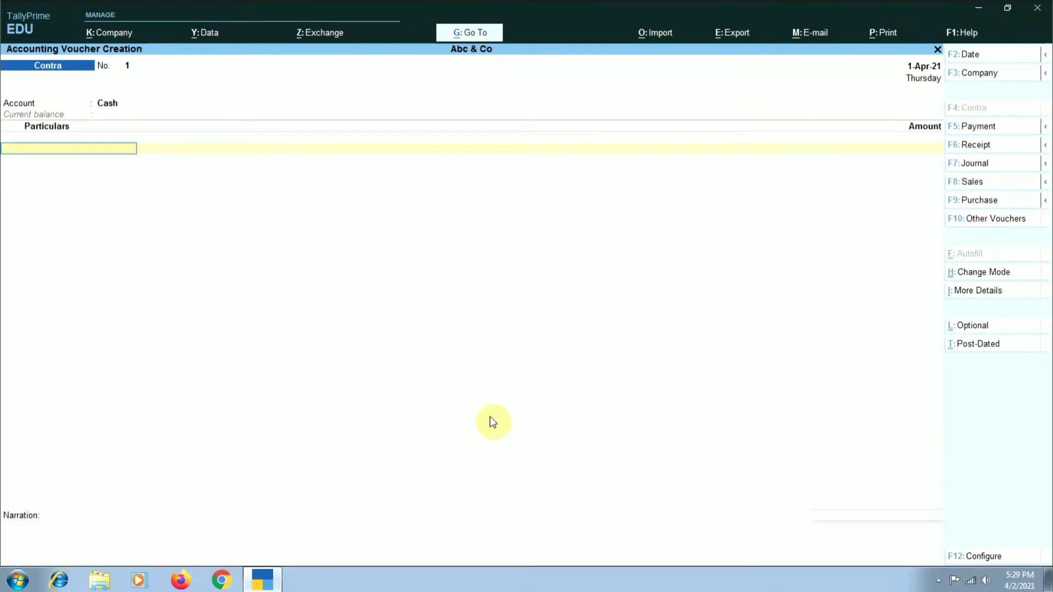
text(N)
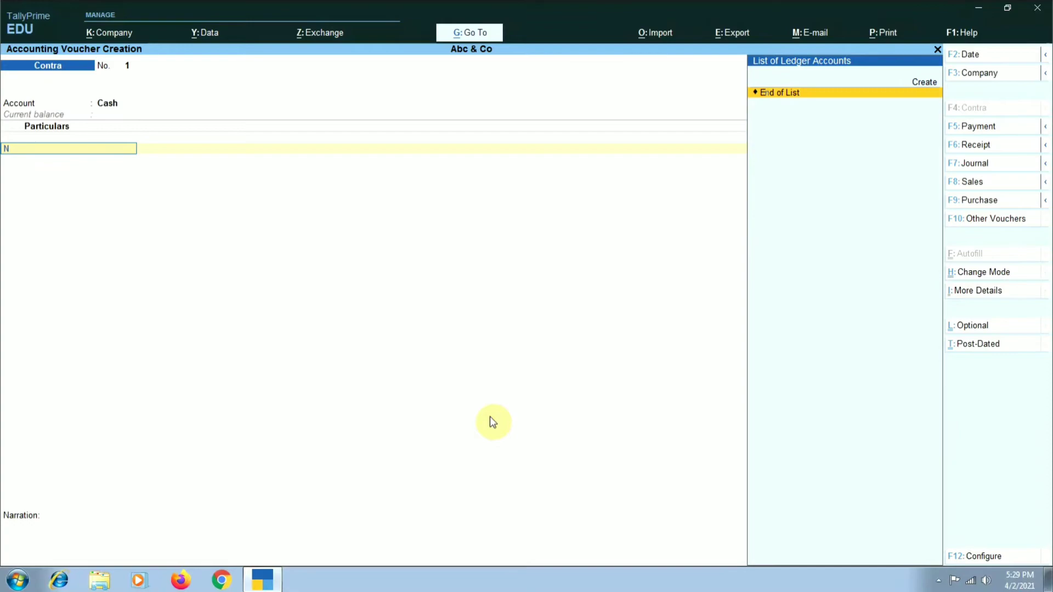
key(BackSpace)
text(bb)
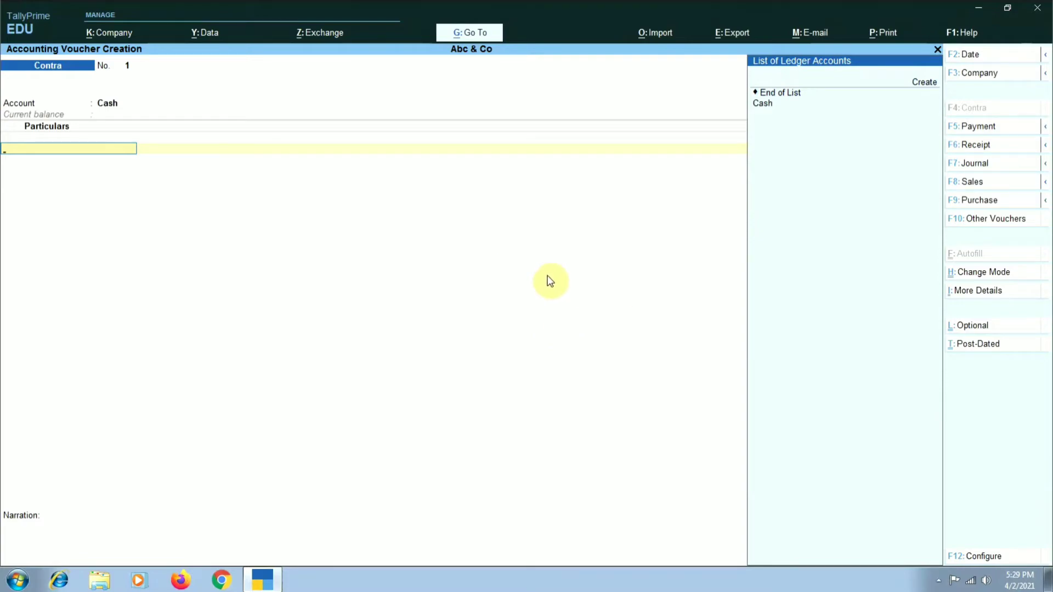
- Switch the active company from Abc & Co to Samadhaan
click(974, 76)
key(Down)
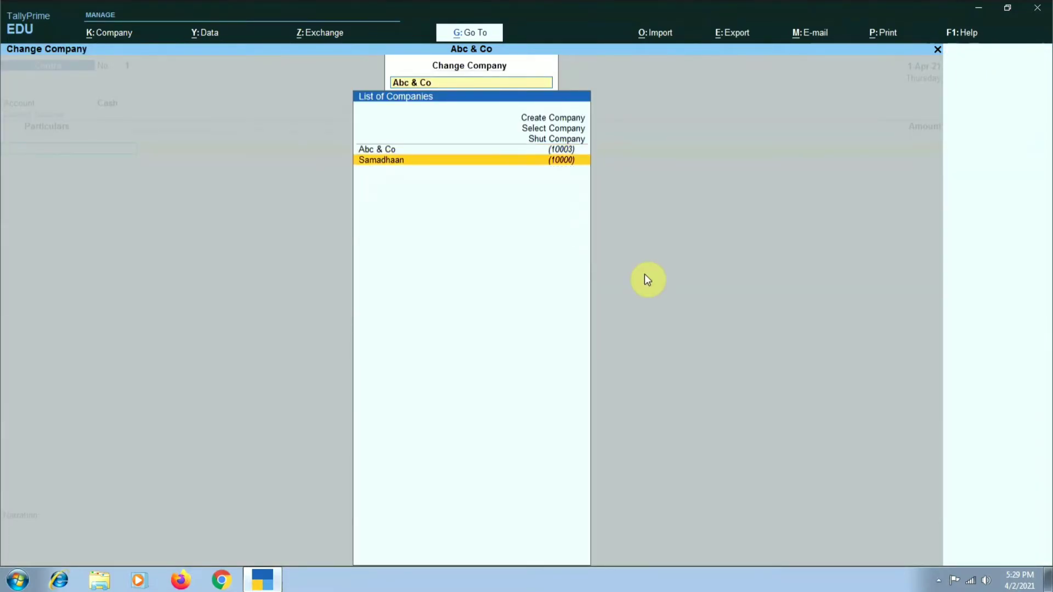
key(Return)
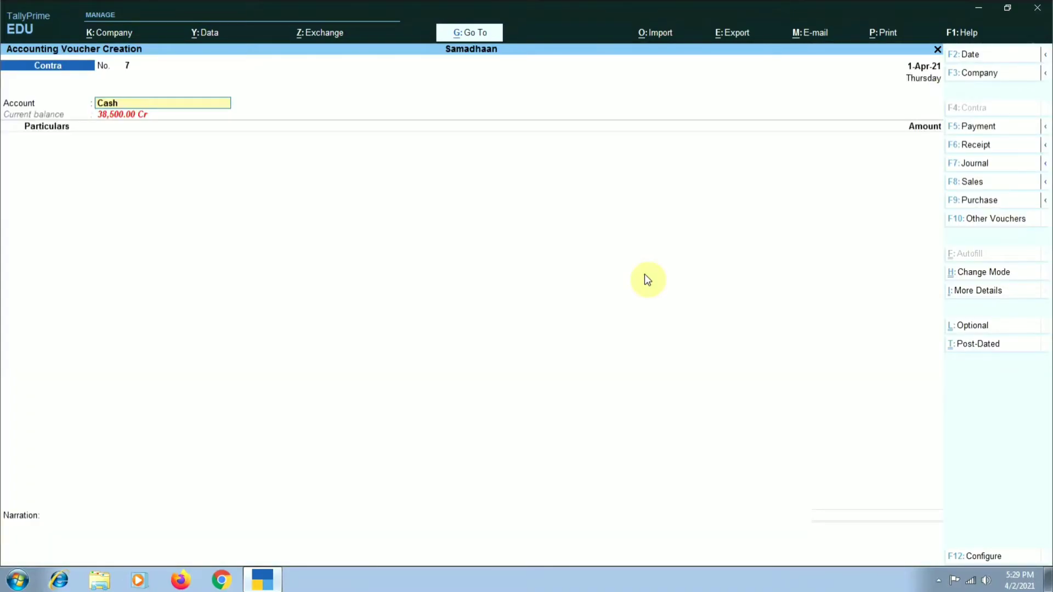
- Record a contra voucher with Cash as the account and Punjab National Bank as the particulars for 15,000, leaving the narration blank
key(Return)
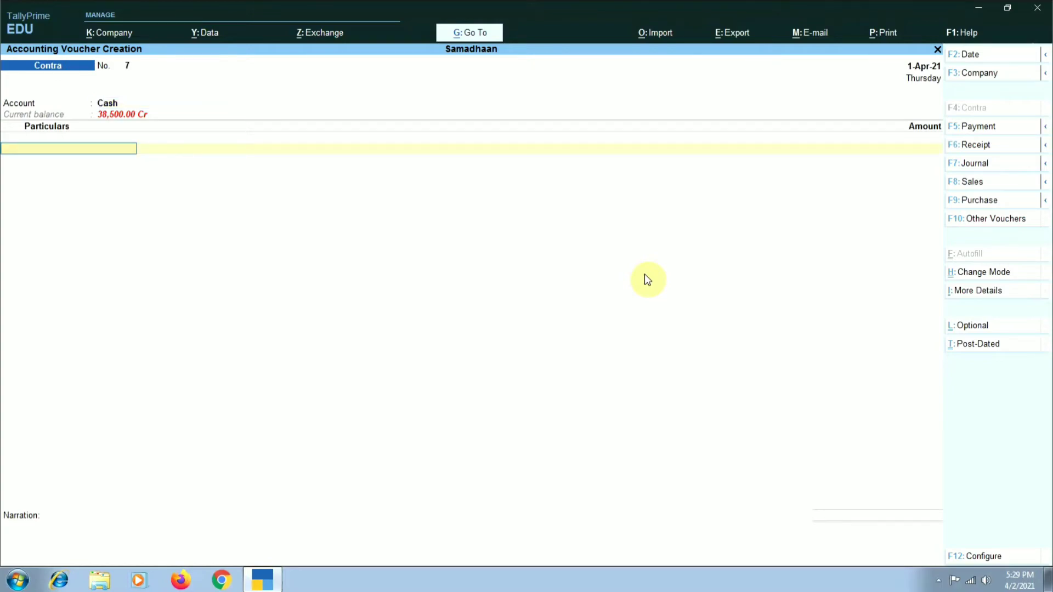
text(Pu)
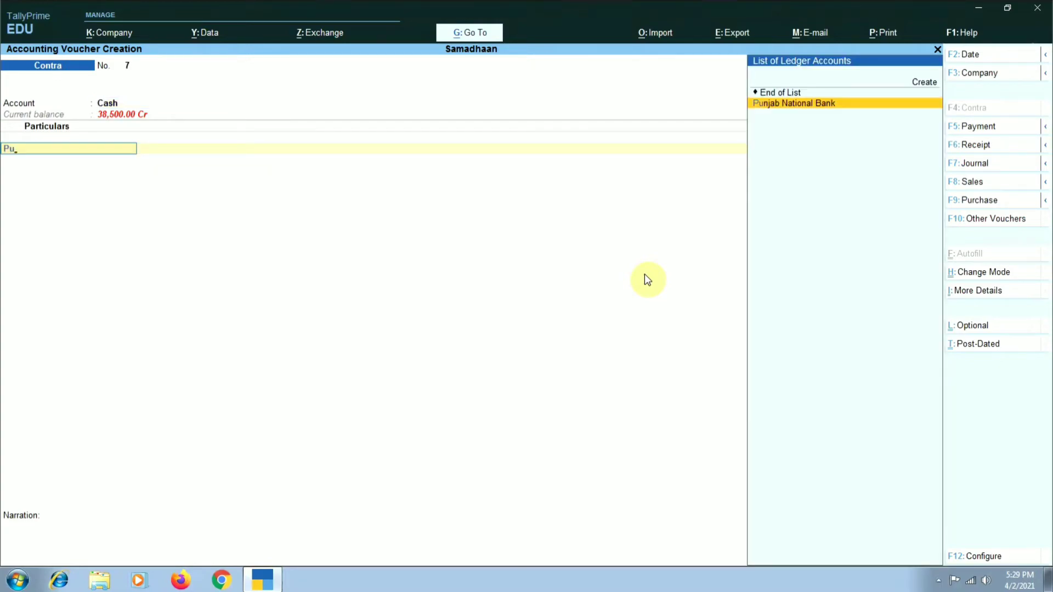
key(Return)
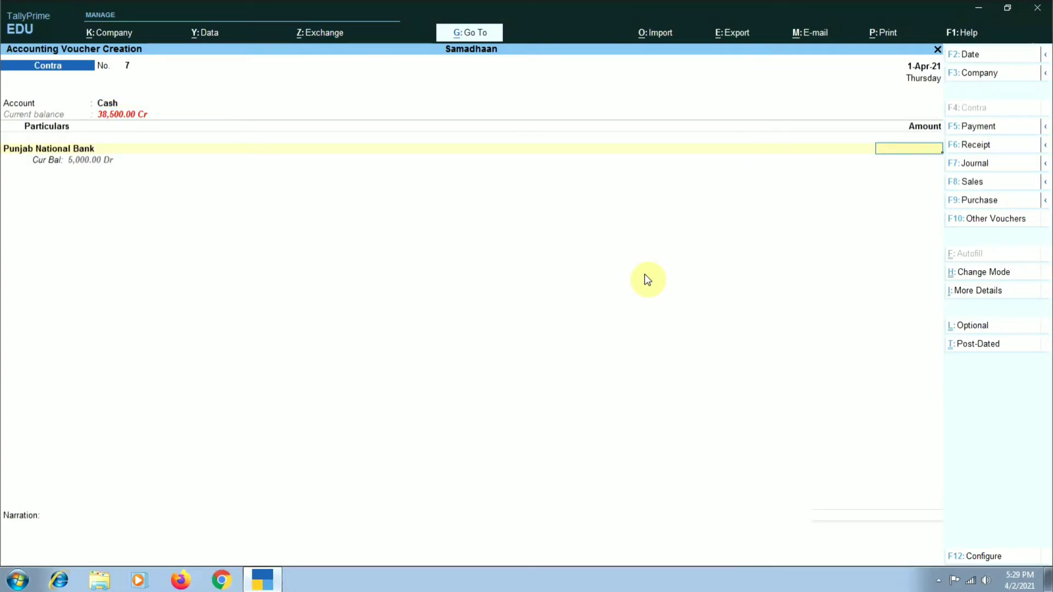
text(15000)
key(Return)
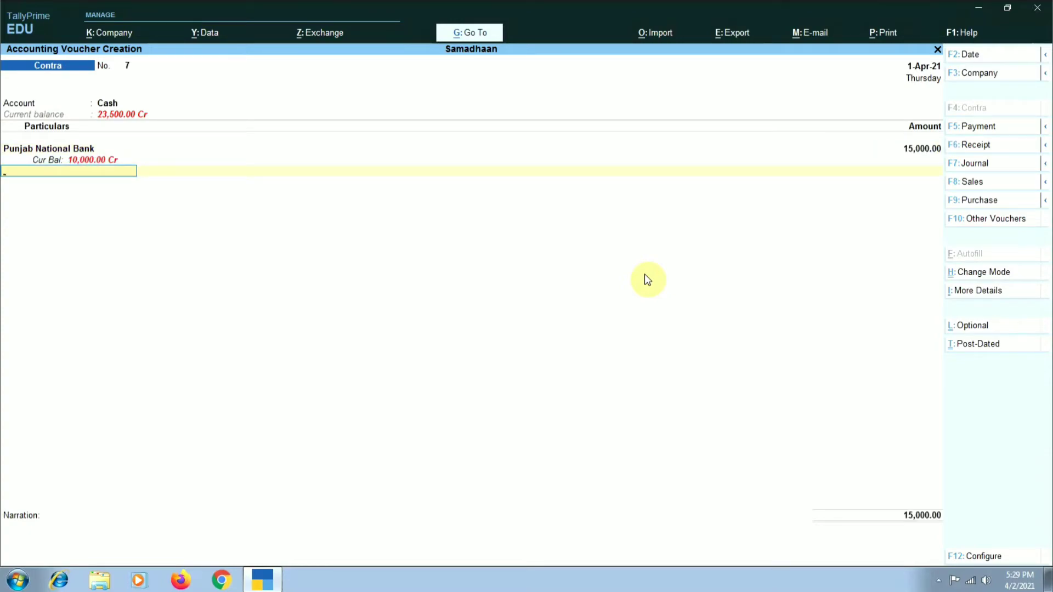
key(Return)
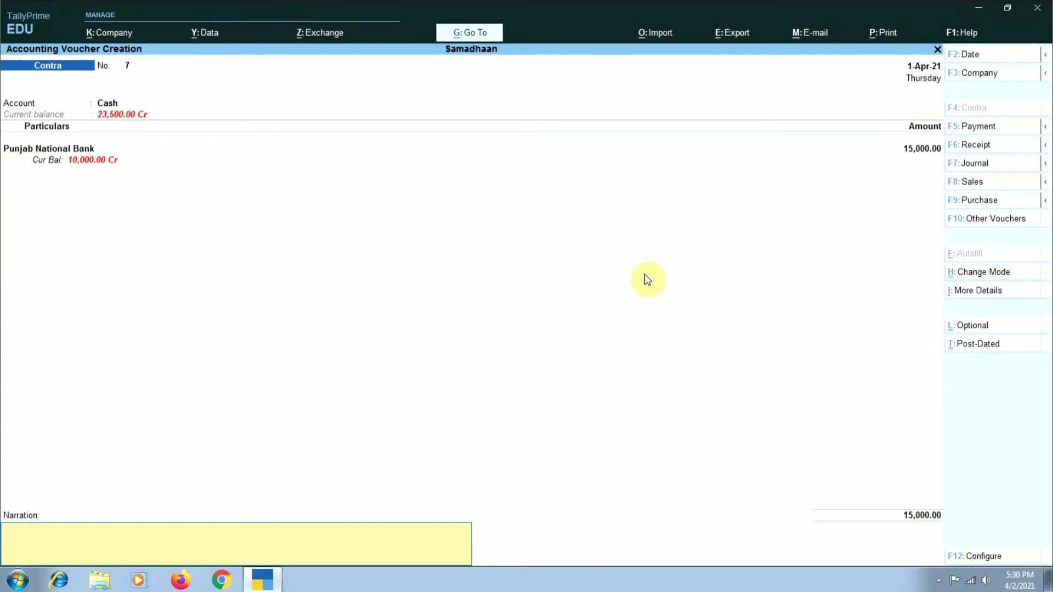
key(Return)
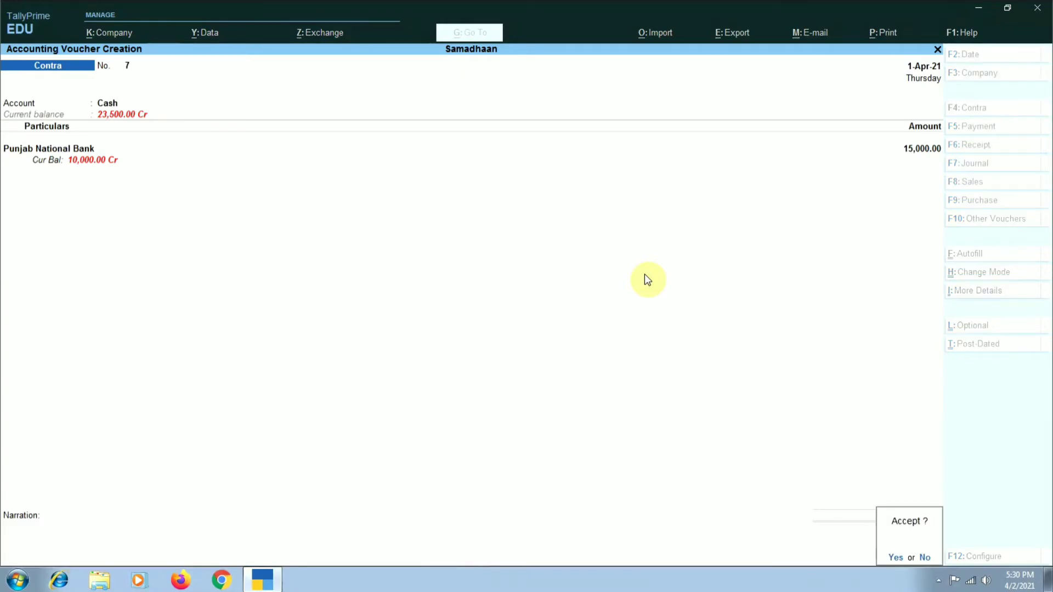
key(Return)
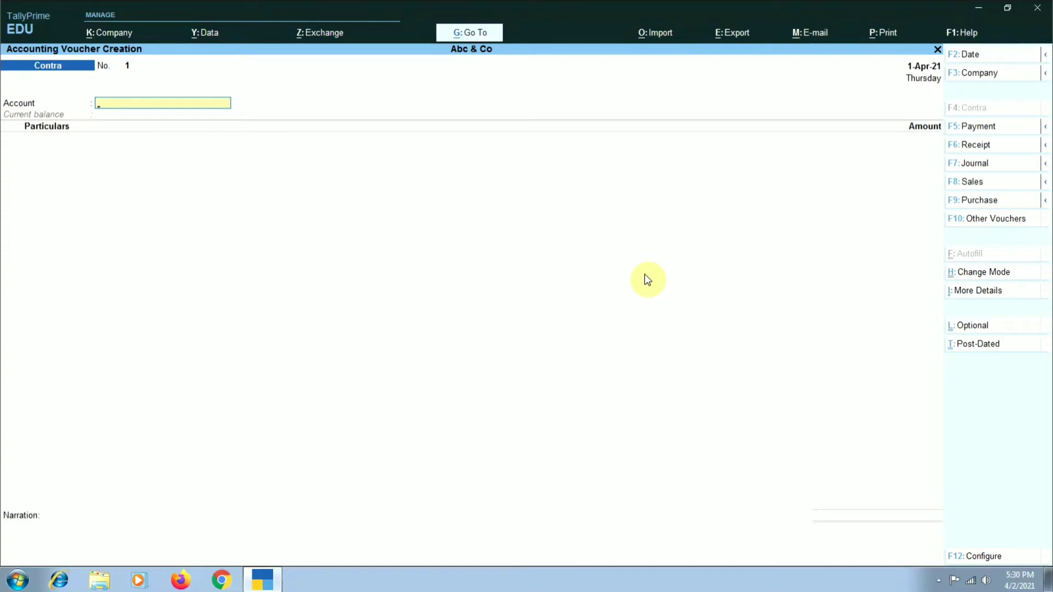
- Shut the company Abc & Co, confirming that its open vouchers close without saving
text(s)
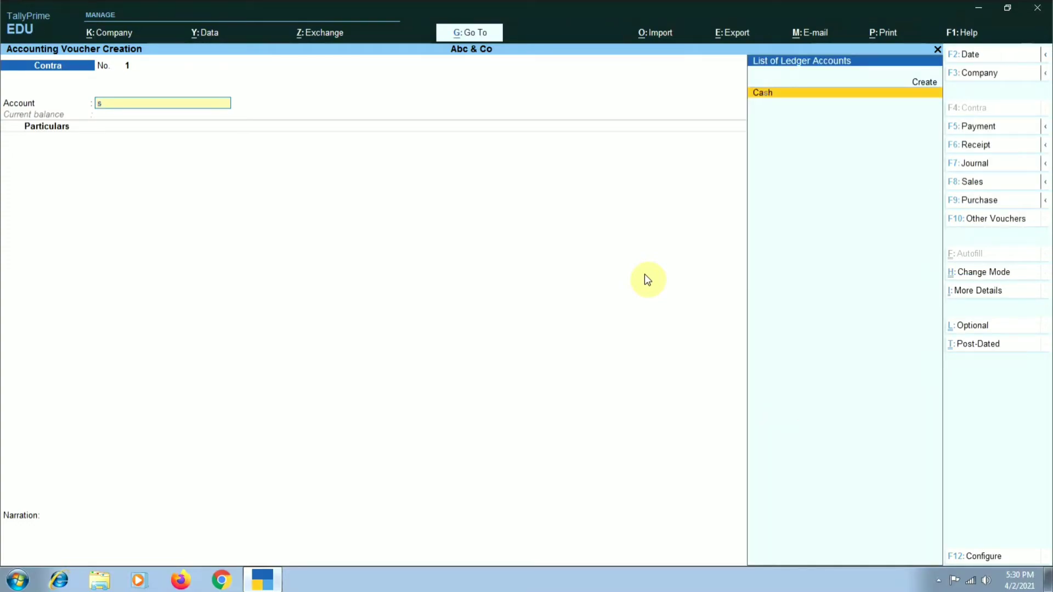
click(973, 74)
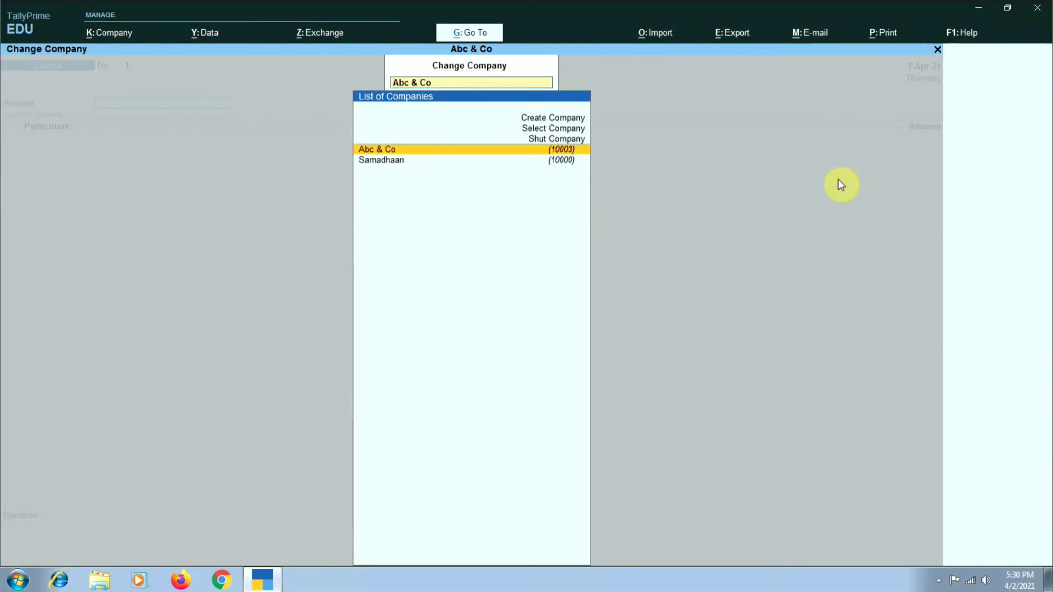
key(Up)
key(Return)
key(Return)
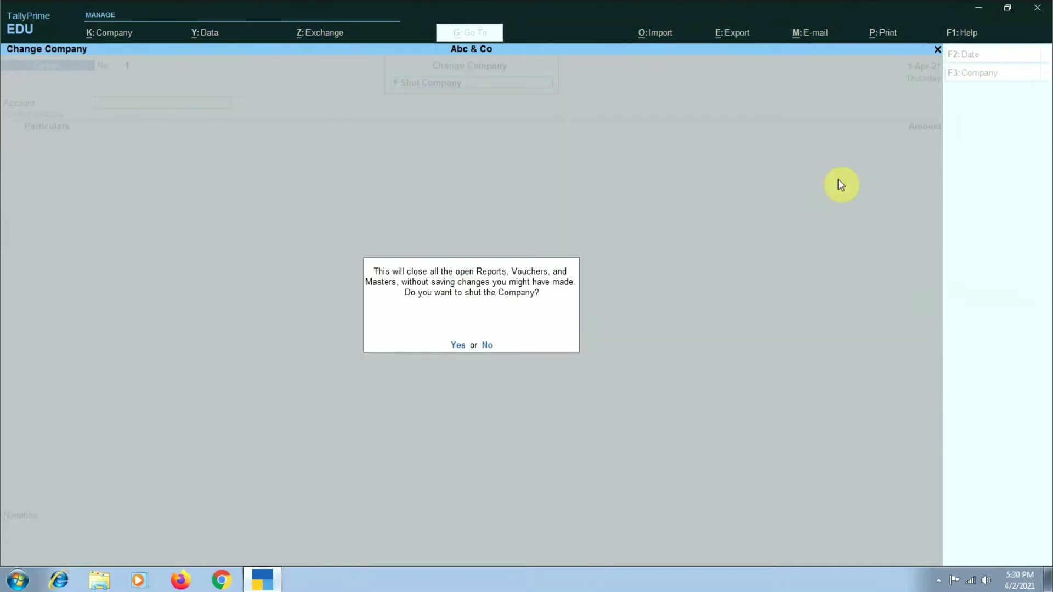
key(Return)
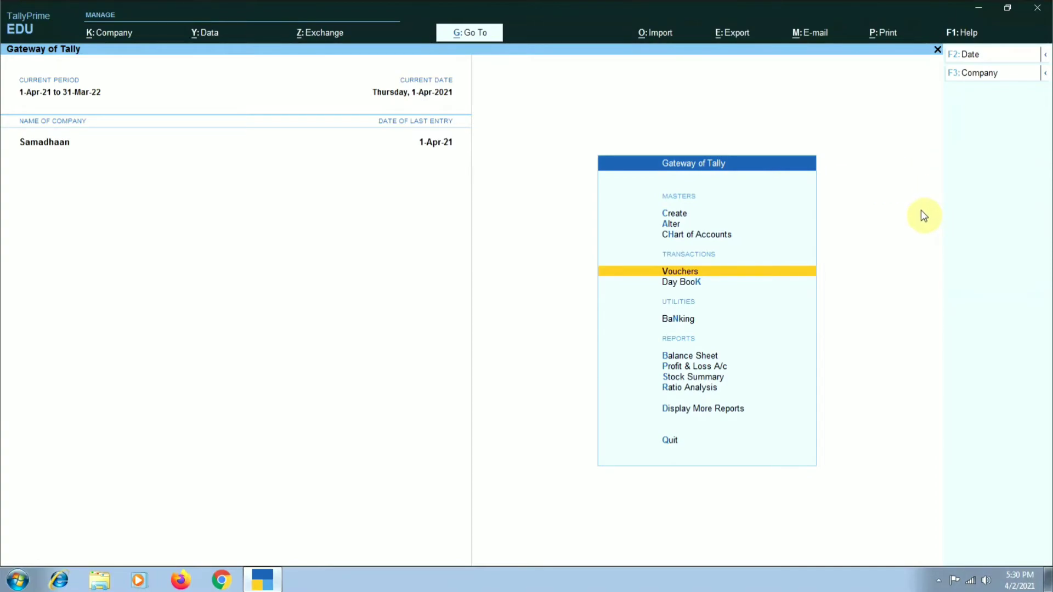
- Record a contra voucher in Samadhaan with State Bank of India as the account and Punjab National Bank as the particulars for 25,000, without a narration
key(Return)
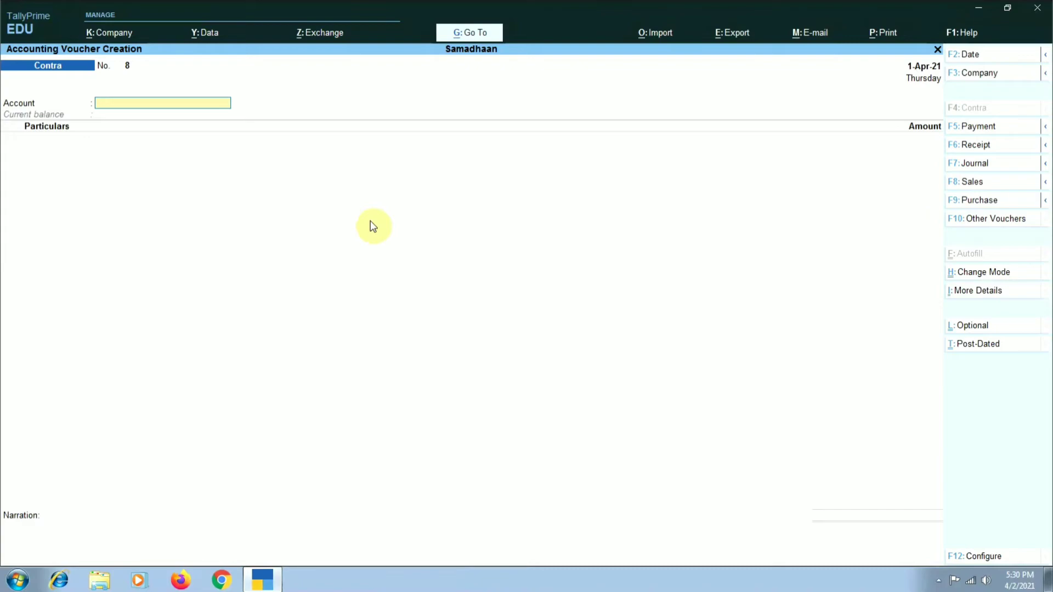
text(St)
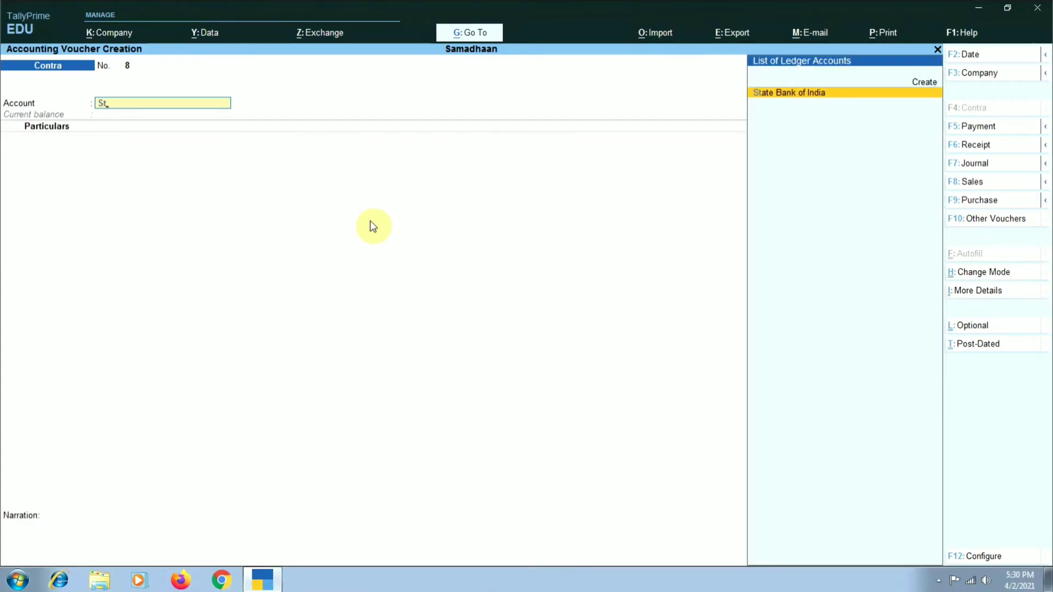
key(Return)
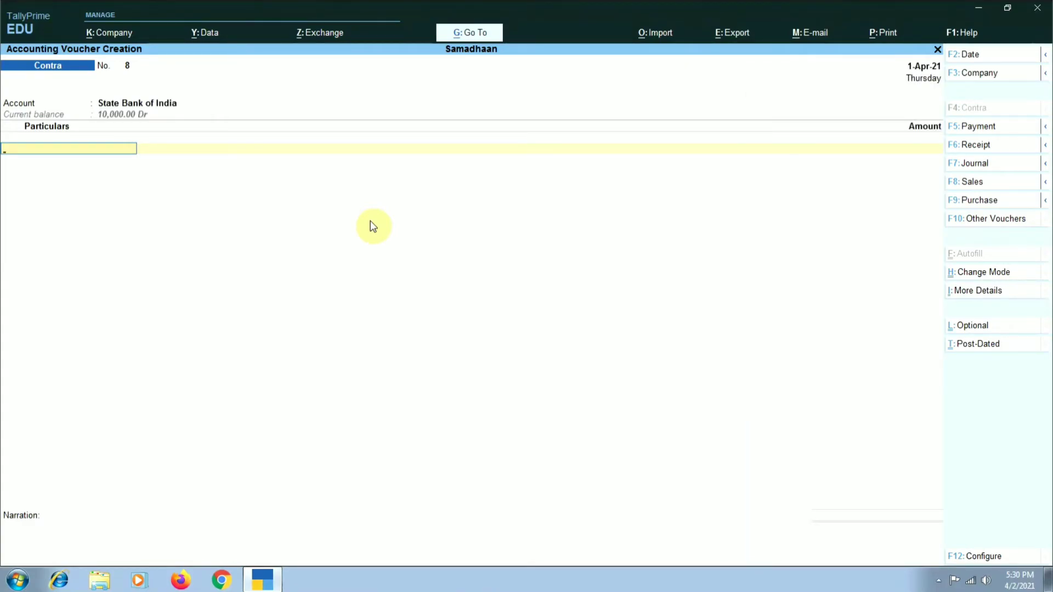
text(P)
key(Return)
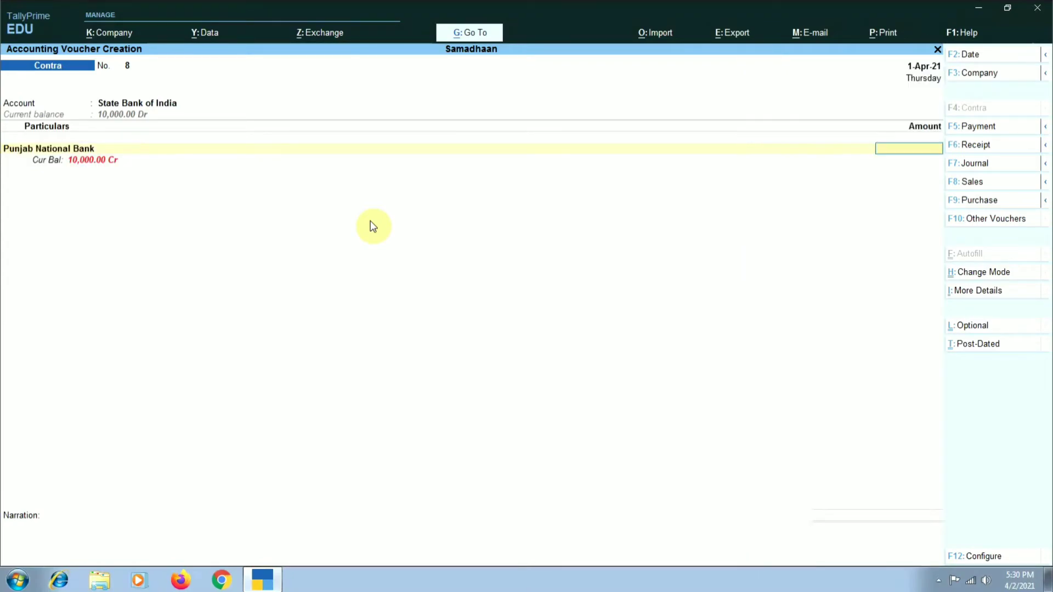
text(25000)
key(Return)
key(Return)
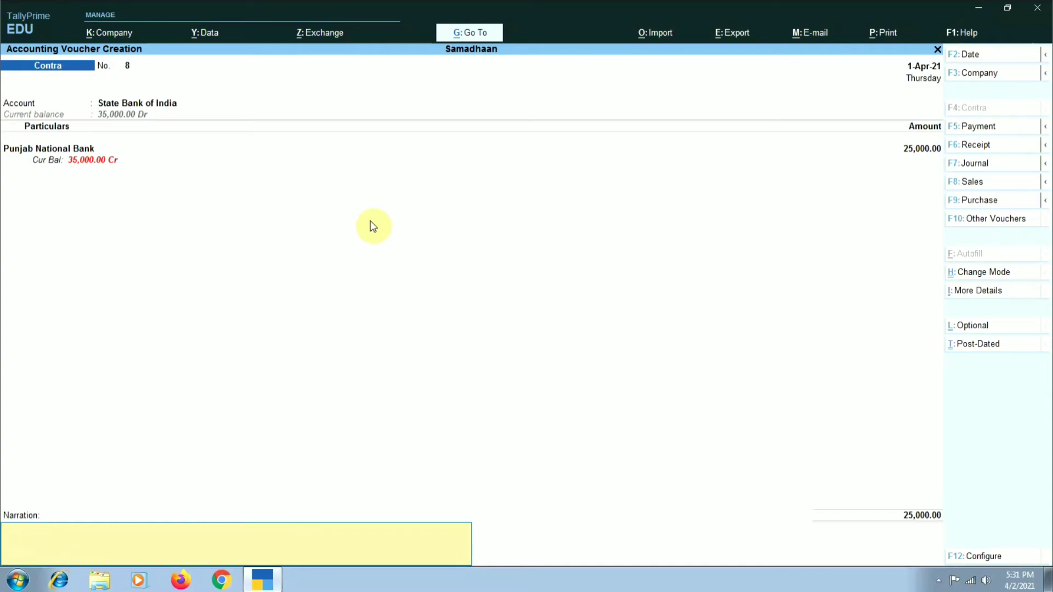
key(Return)
key(Return)
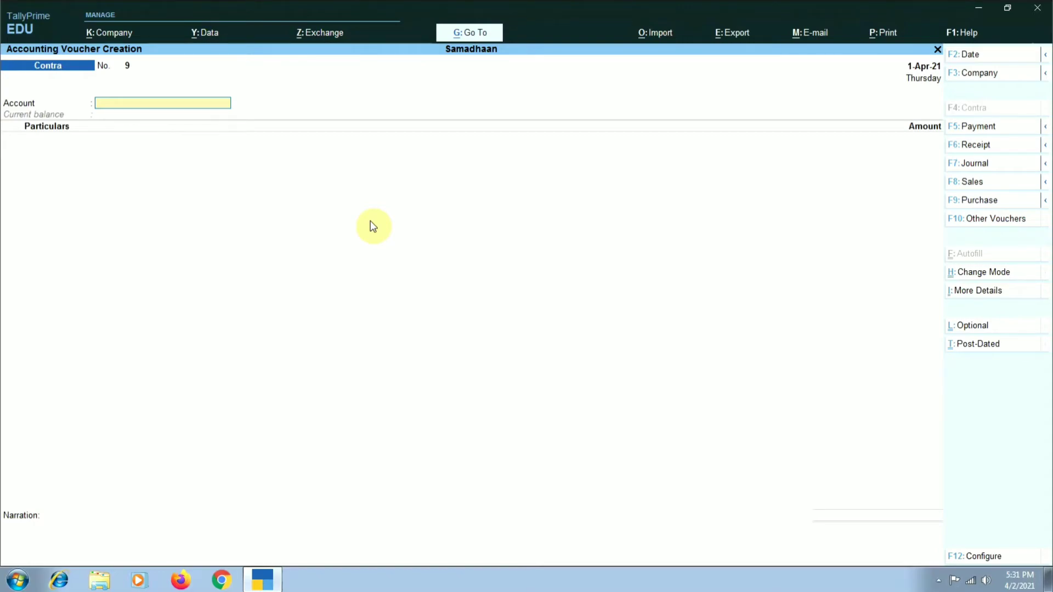
- Change the voucher type to Payment and set State Bank of India as its account
click(973, 128)
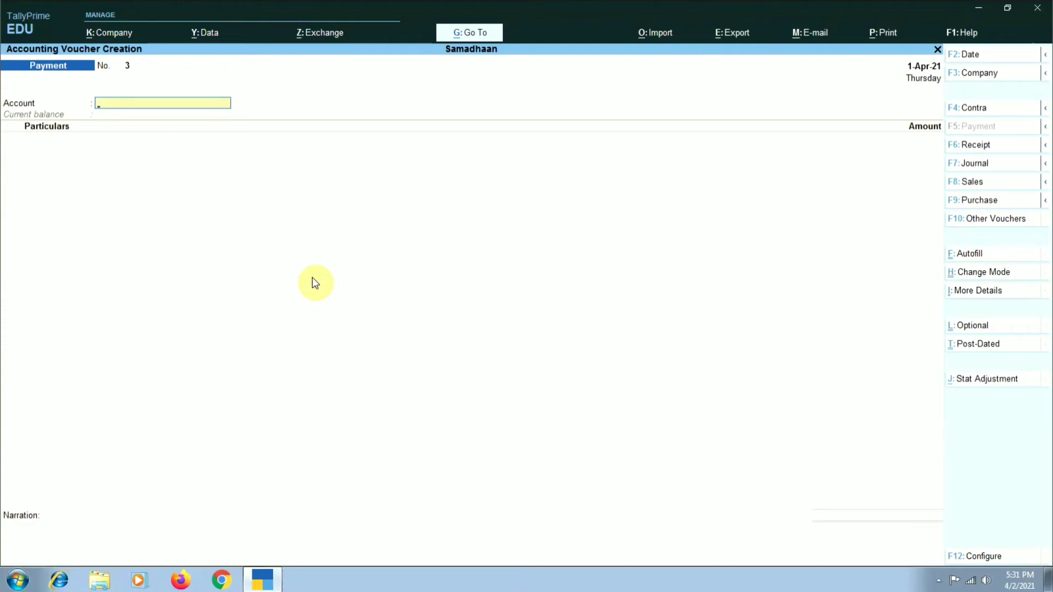
text(ab)
key(BackSpace)
key(BackSpace)
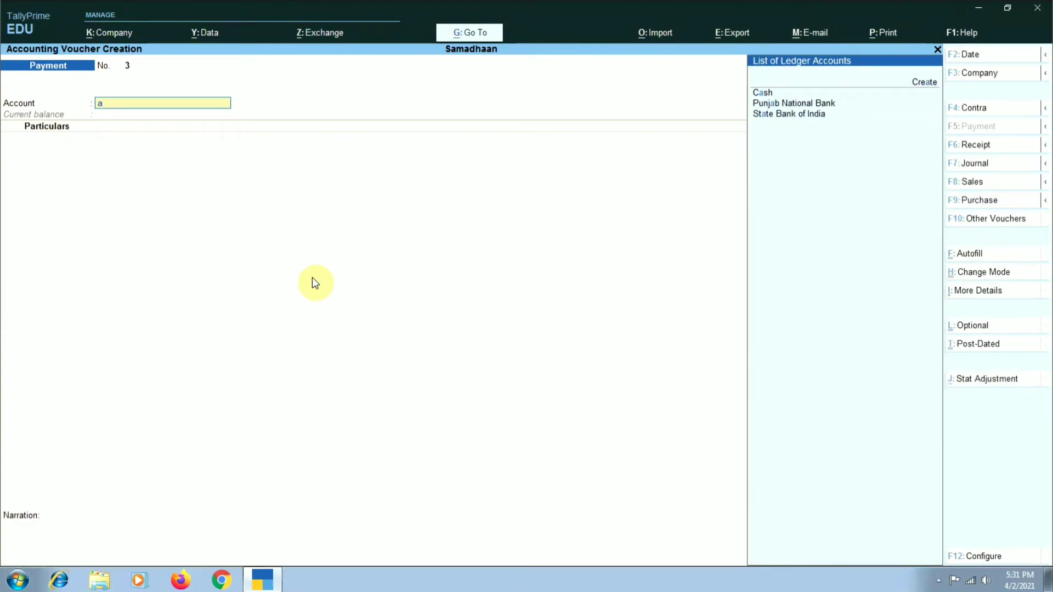
text(sta)
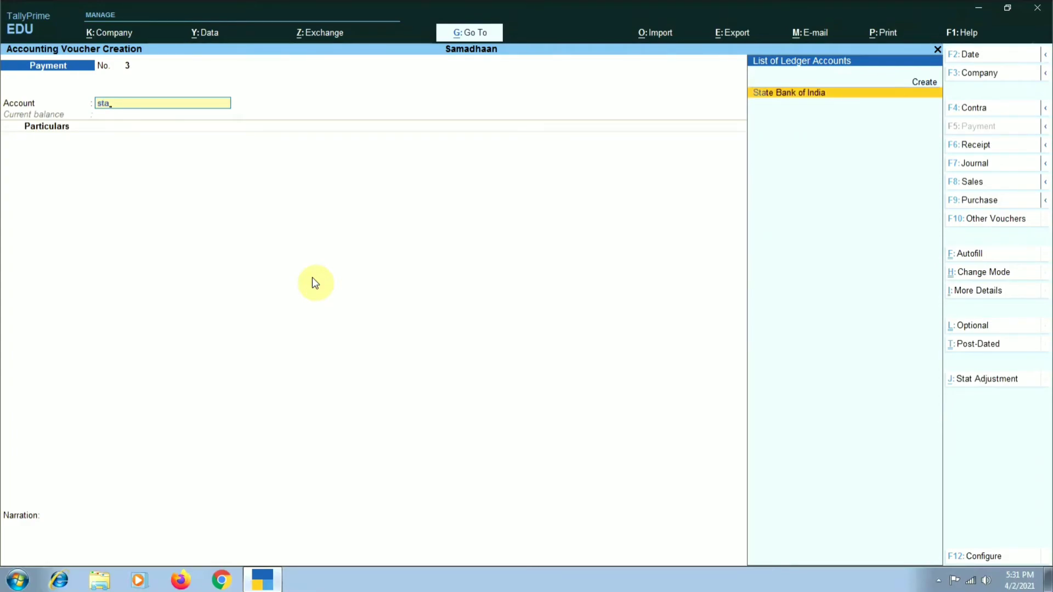
key(Return)
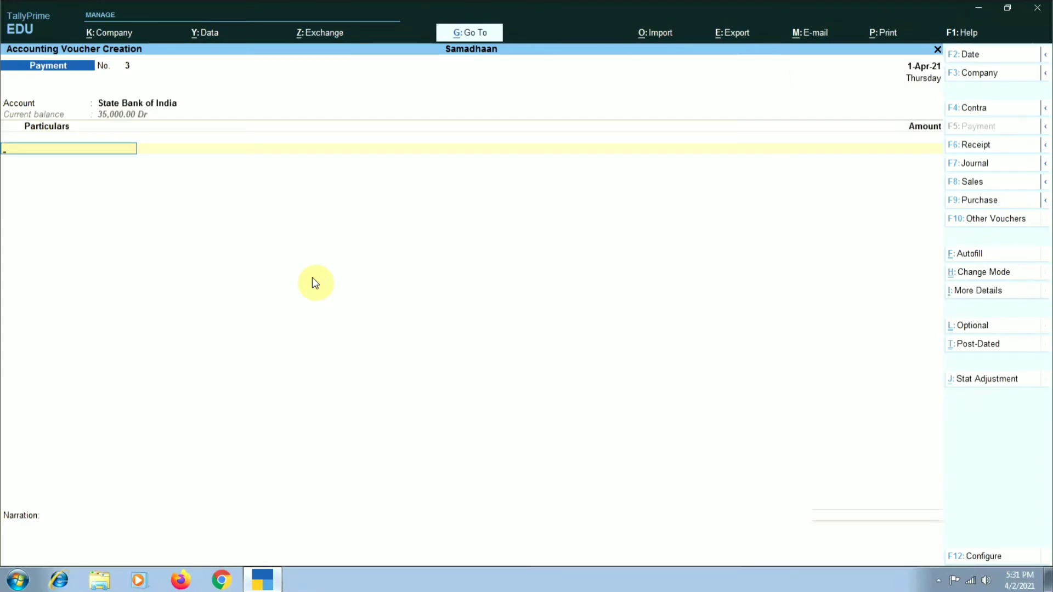
- Add the ledger A B C to the payment voucher for 5,000 and accept the voucher with a blank narration
text(Abc)
key(Return)
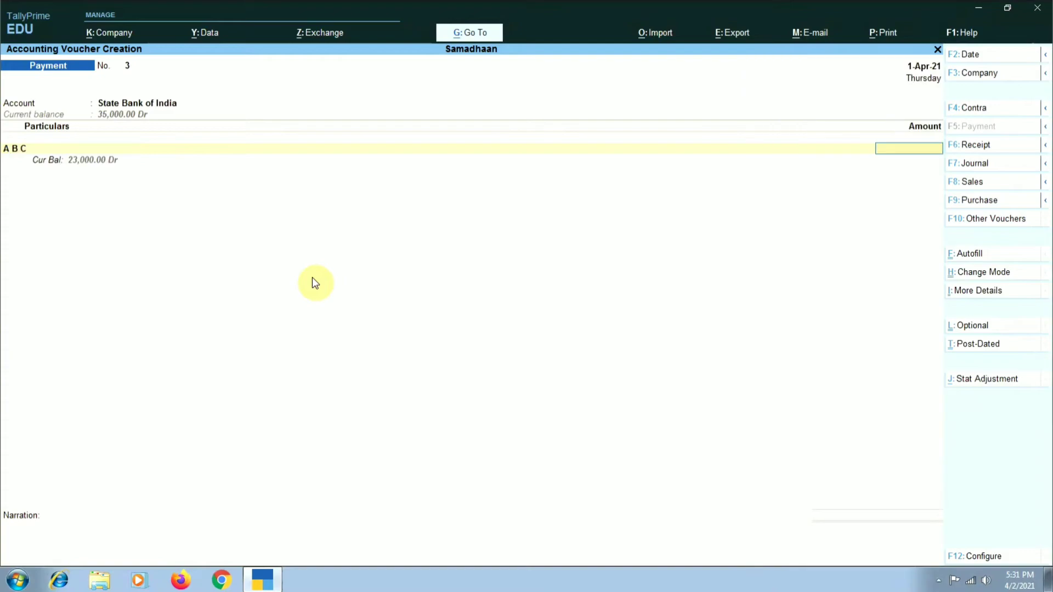
text(5000)
key(Return)
key(Return)
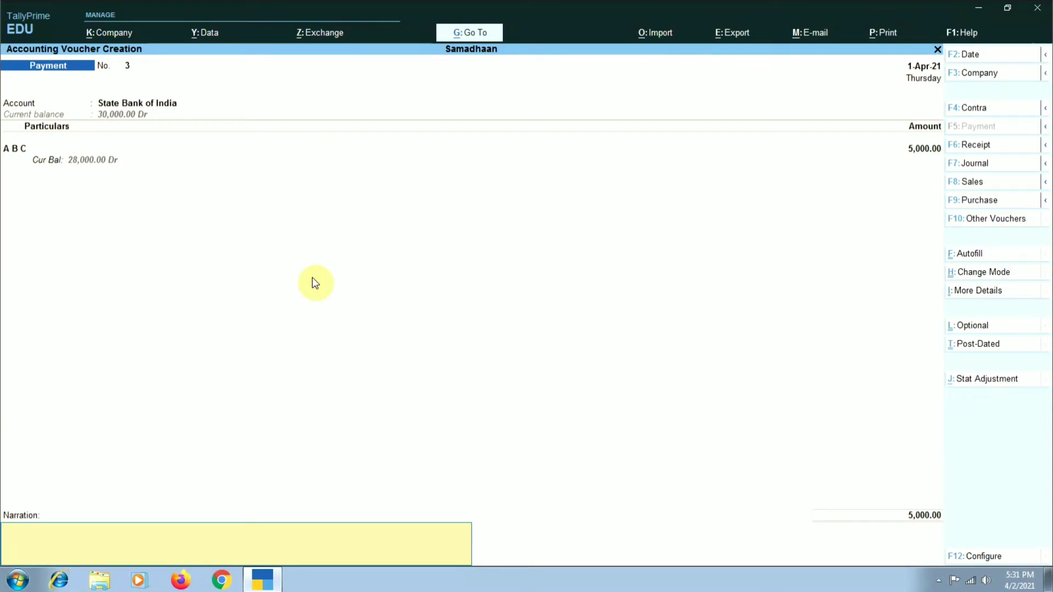
key(Return)
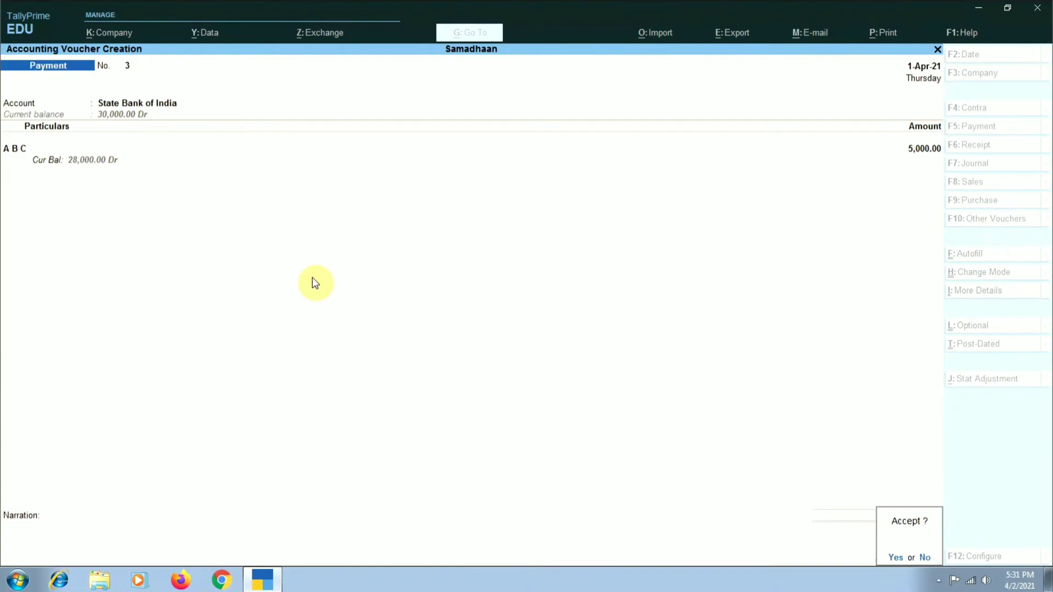
key(Return)
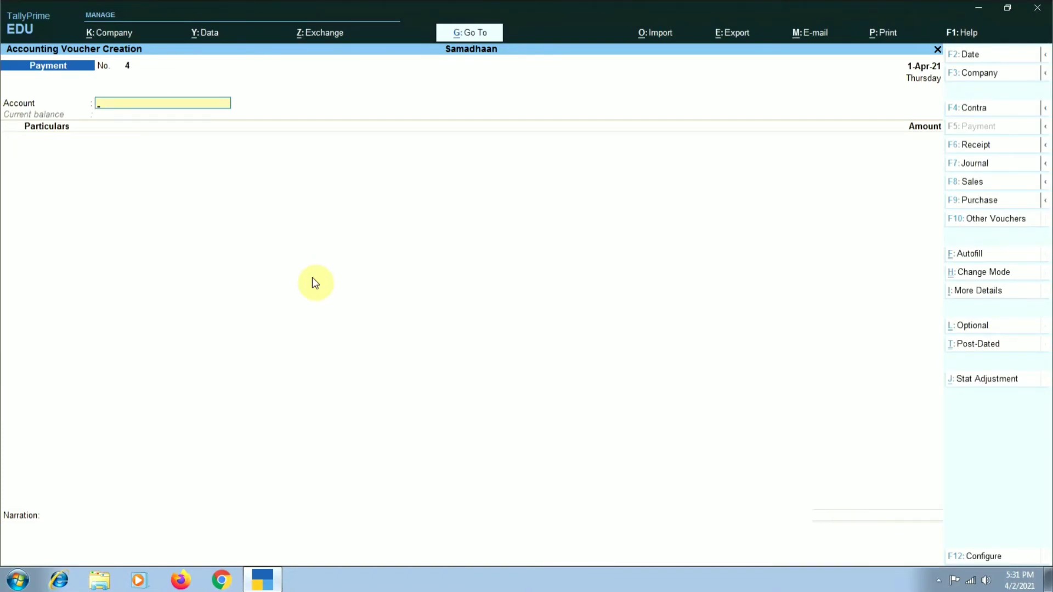
- Fill in the payment voucher with Cash as the account and Printing & Stationery for 500, with tax classification Not Applicable
text(Cas)
key(Return)
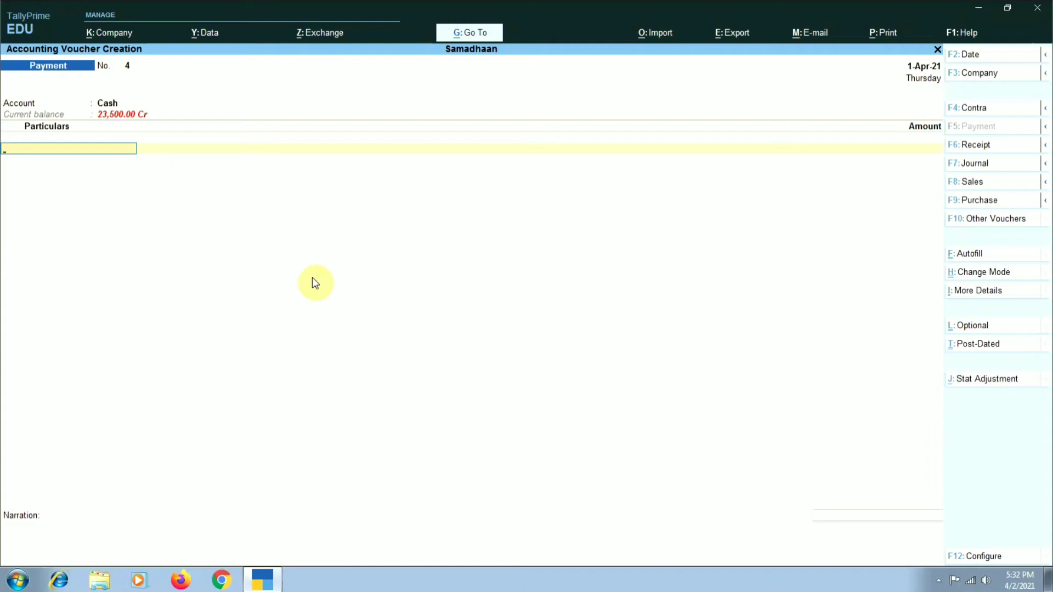
text(Pri)
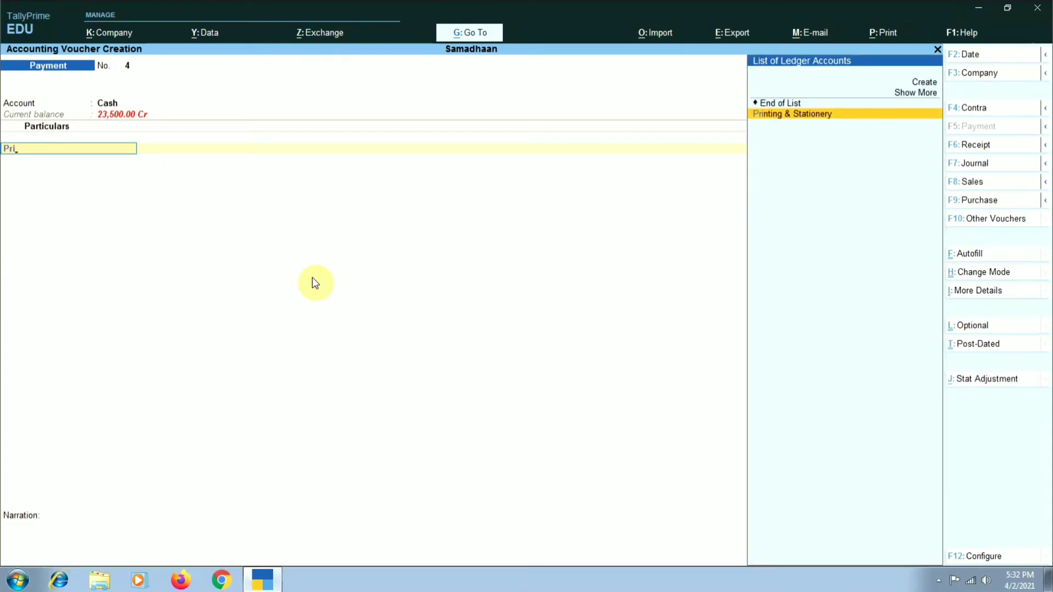
key(Return)
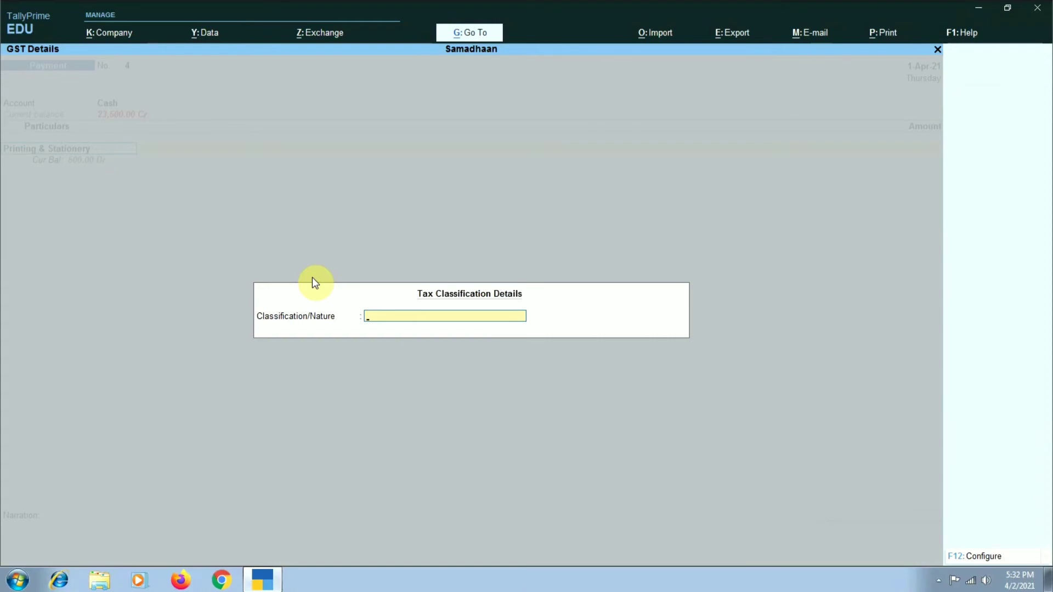
key(Return)
text(500)
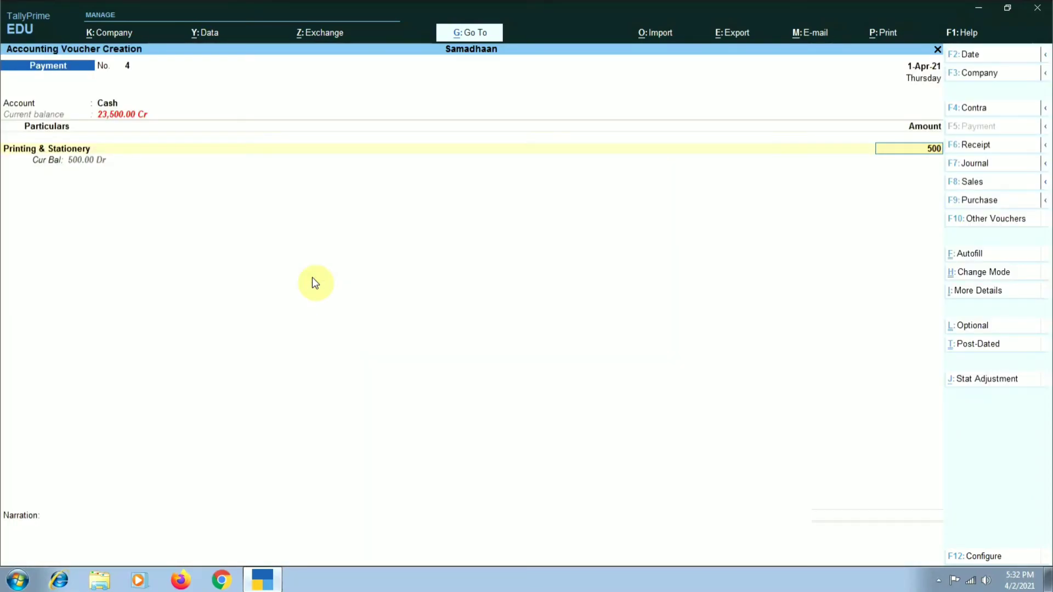
key(Return)
key(Return)
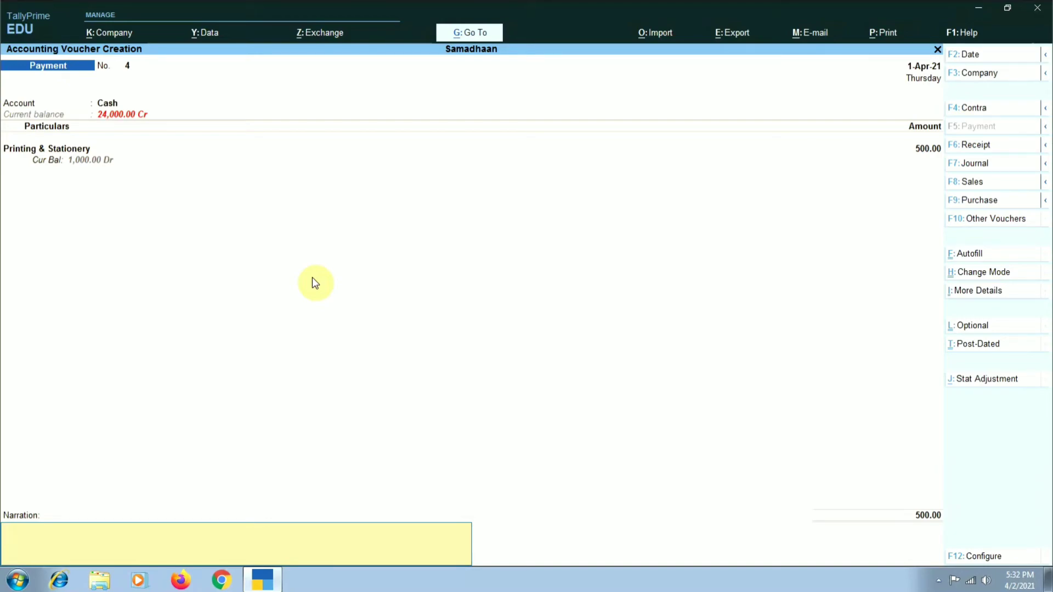
click(81, 157)
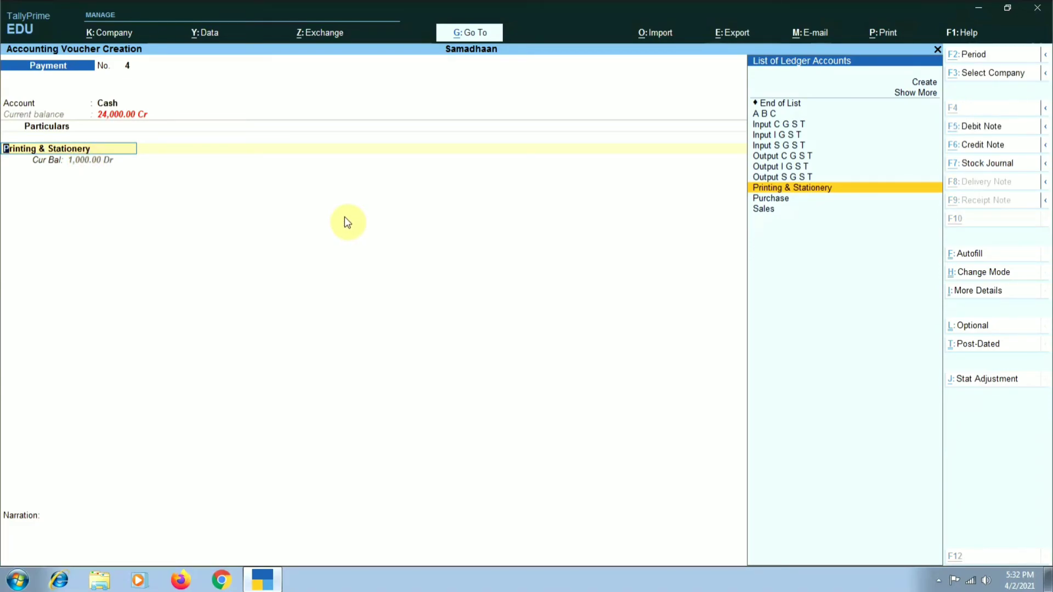
key(alt+c)
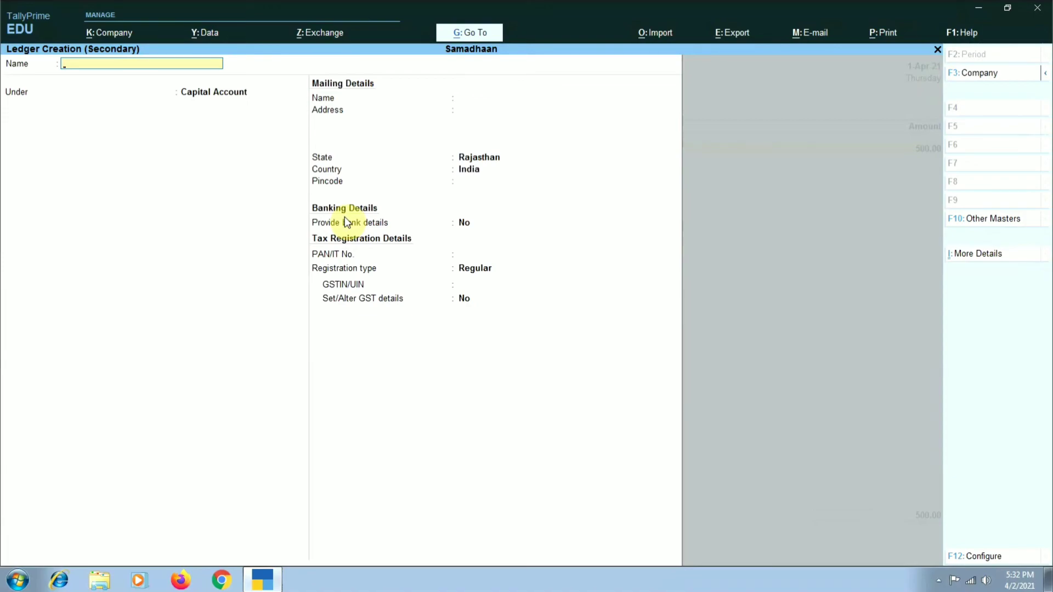
key(Escape)
key(y)
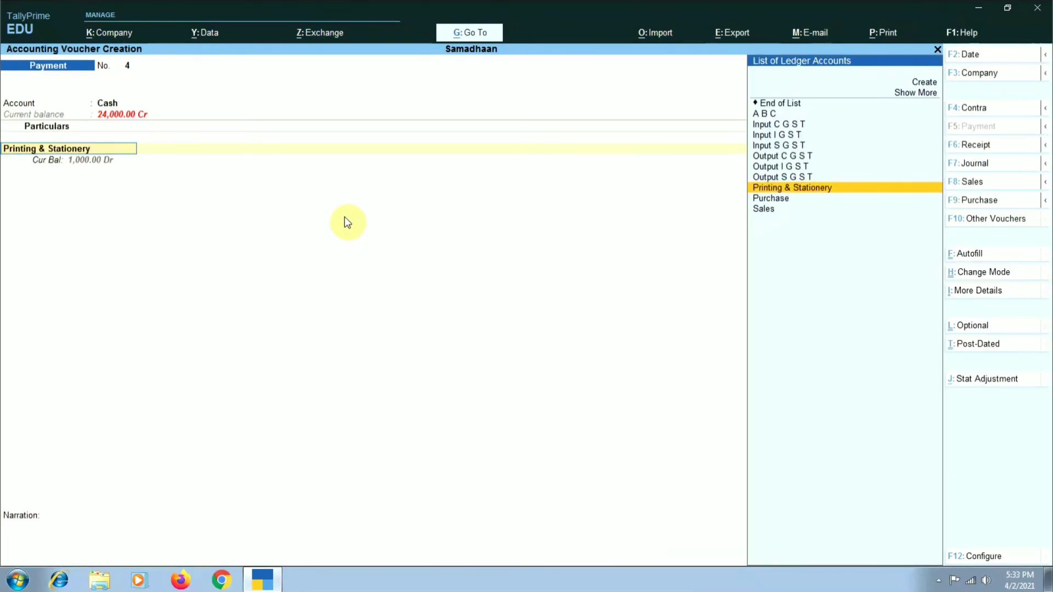
- Keep the Printing & Stationery entry and its tax classification, and accept the payment voucher with a blank narration
key(Return)
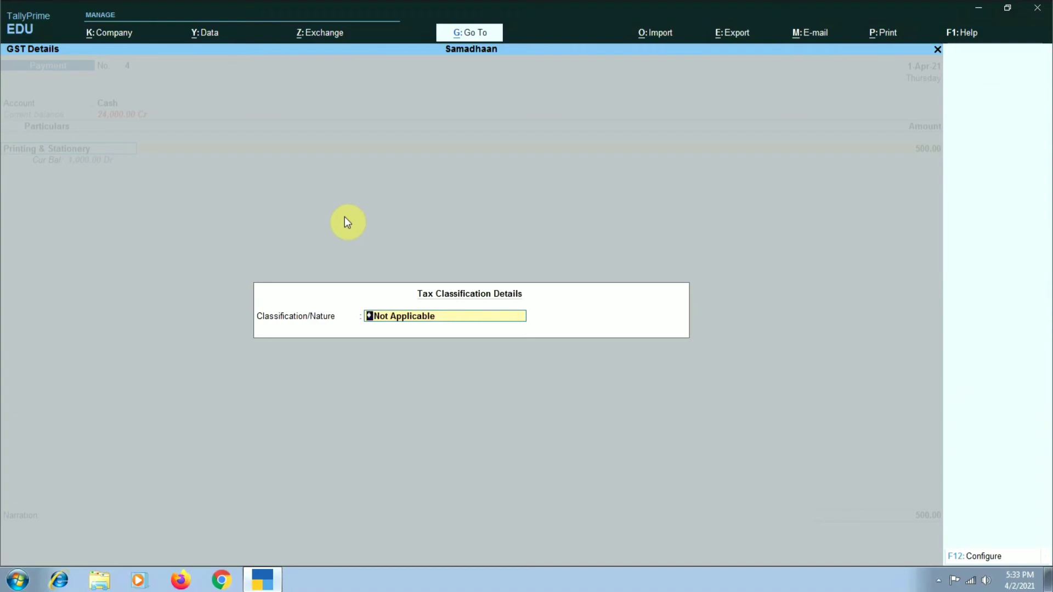
key(Return)
key(Return)
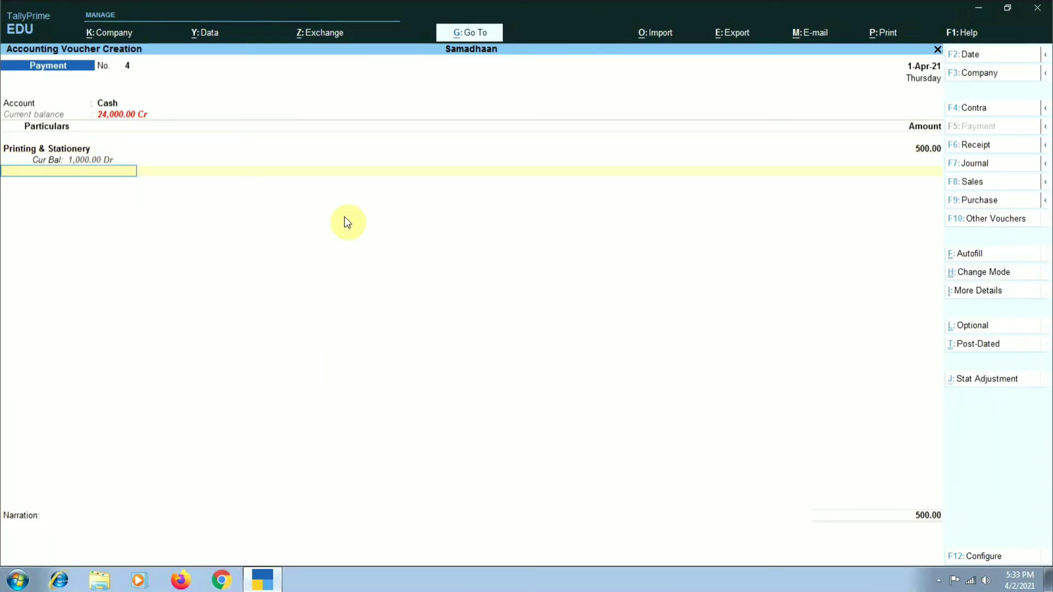
key(Return)
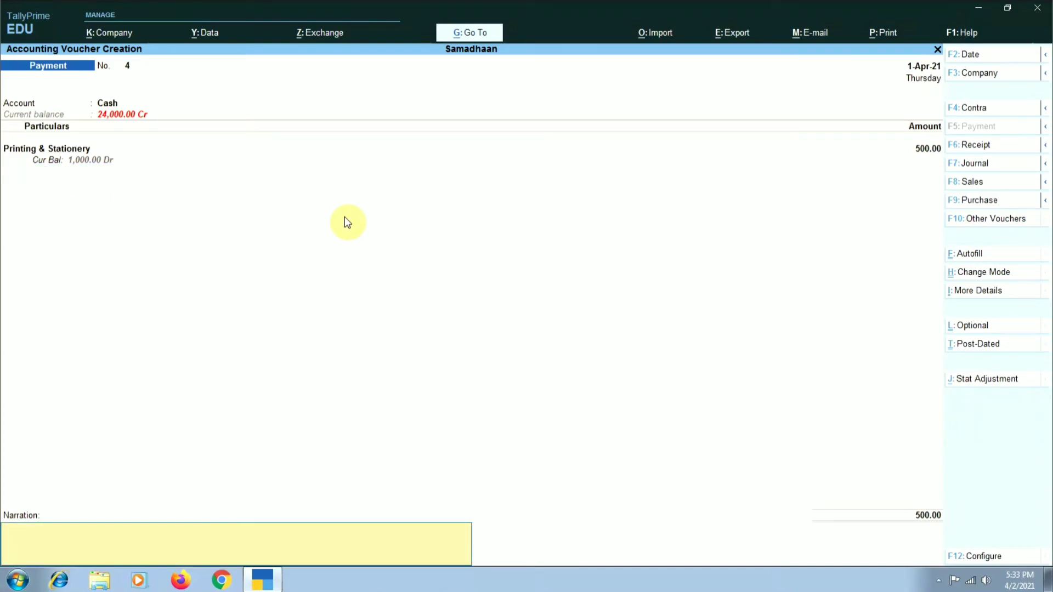
key(Return)
key(Return)
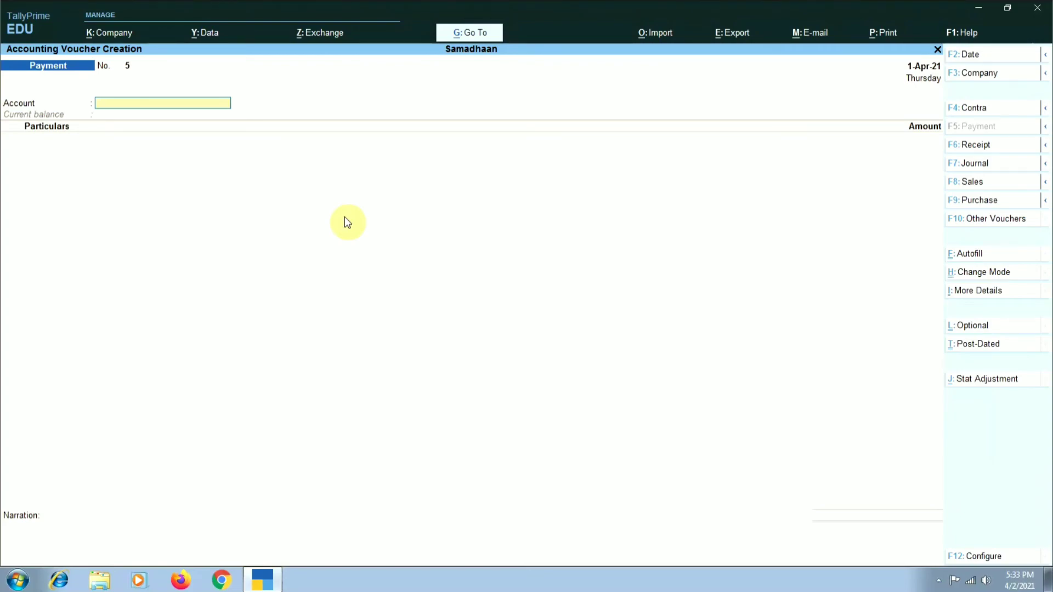
- Record a receipt voucher with Cash as the account and A B C as the particulars for 2,000, without a narration
click(976, 146)
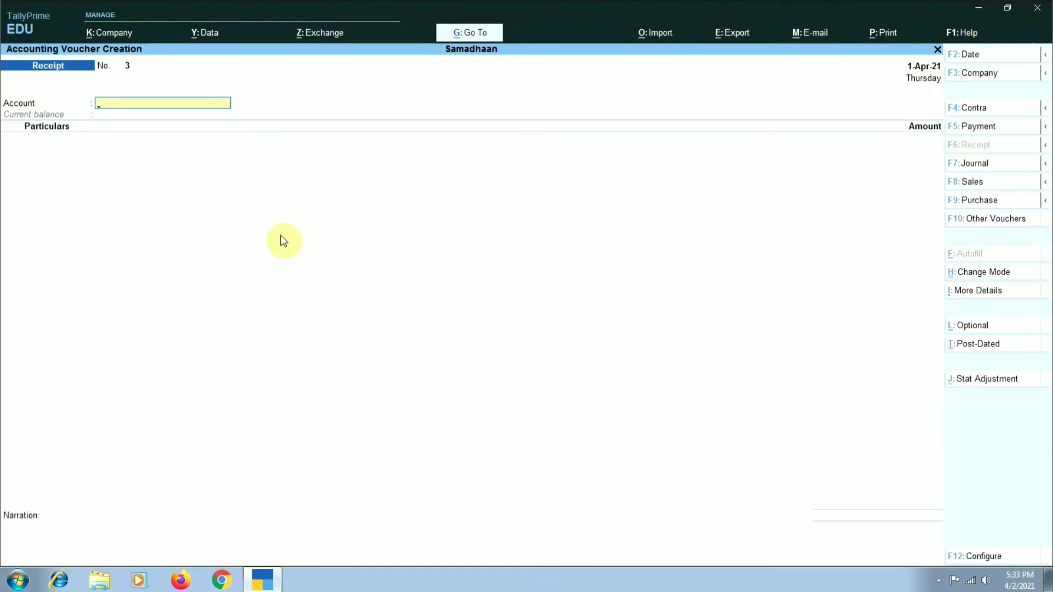
text(Cash)
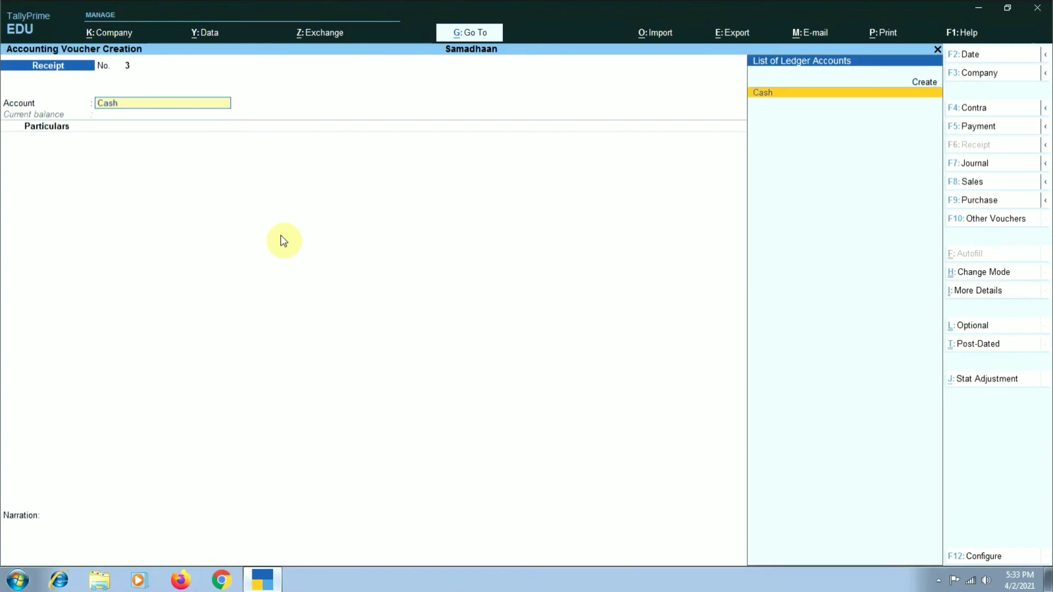
key(Return)
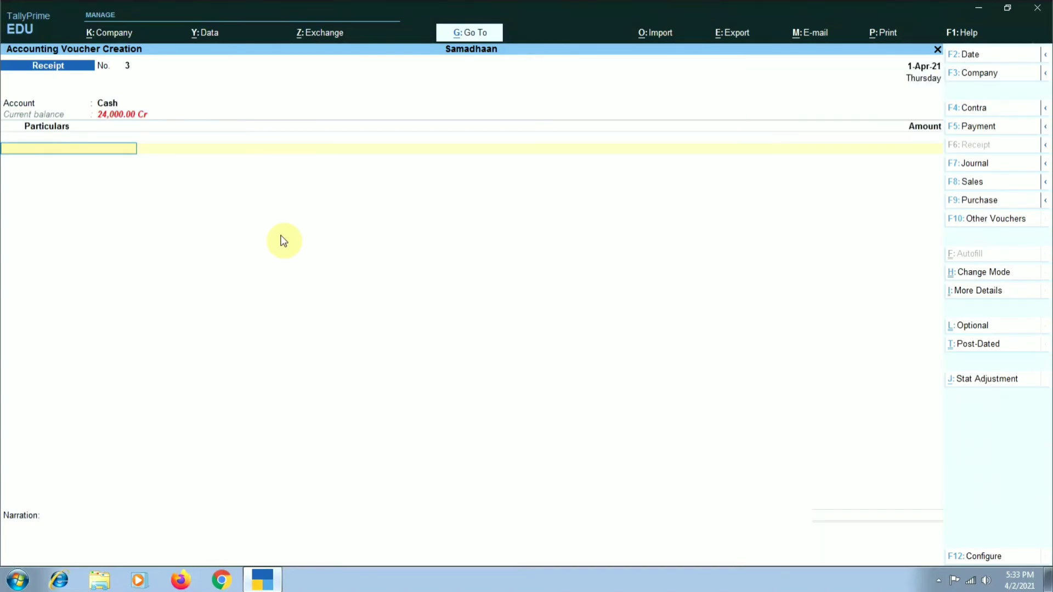
text(Abc)
key(Return)
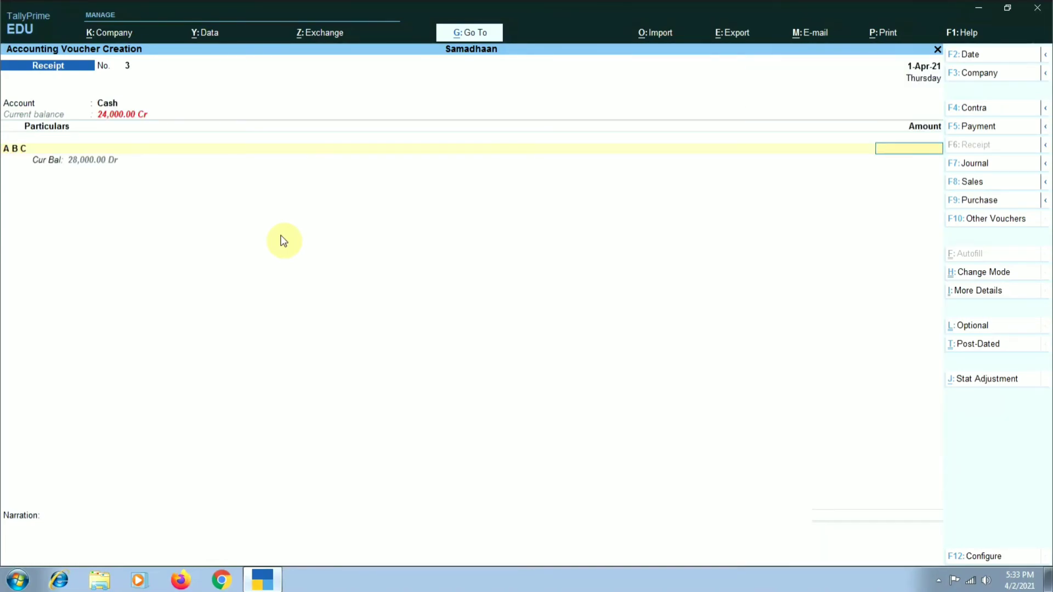
text(2000)
key(Return)
key(Return)
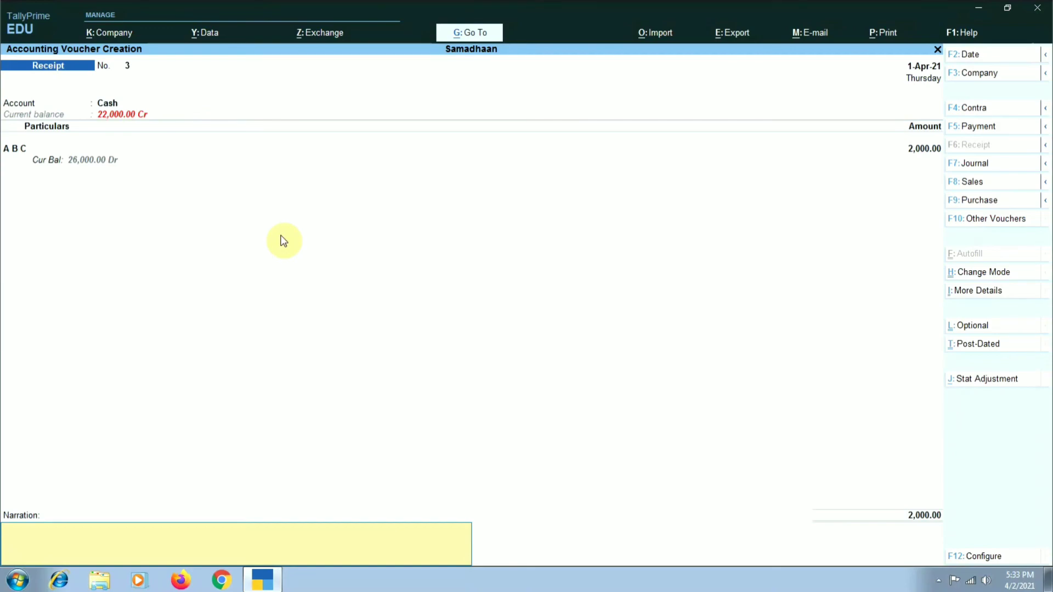
key(Return)
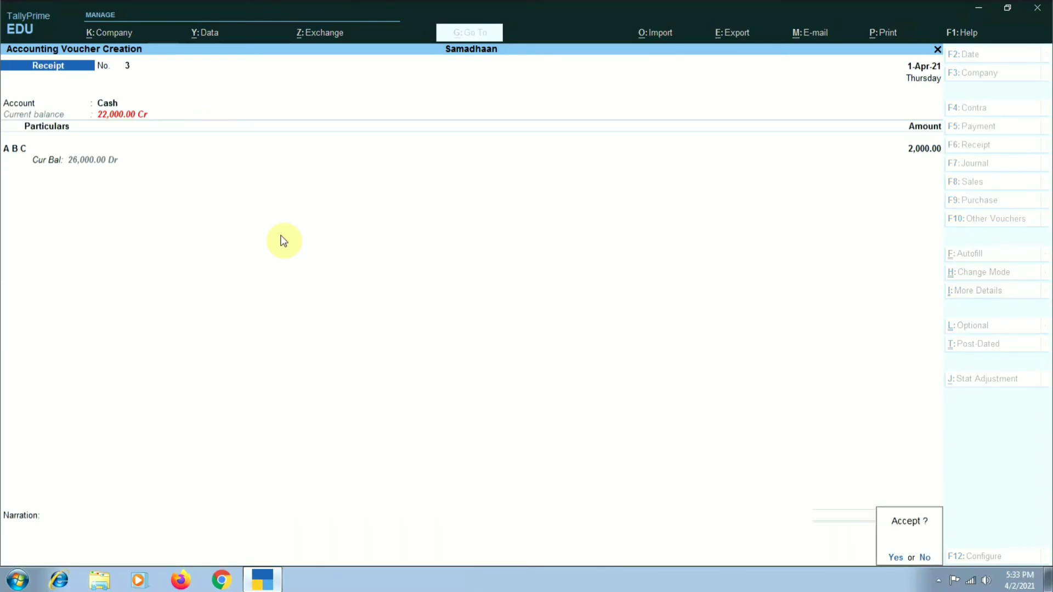
key(Return)
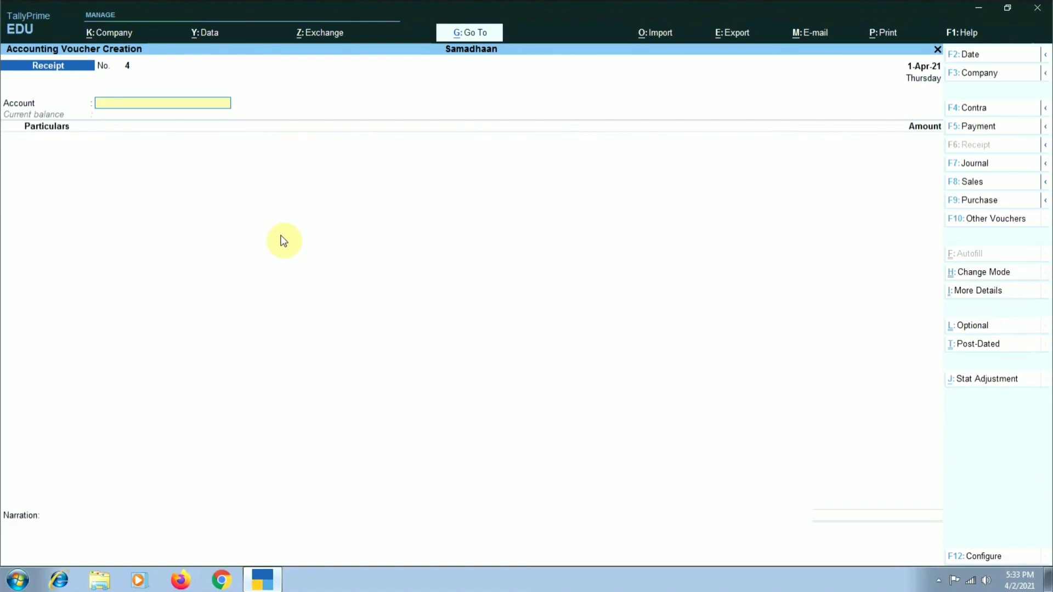
- Record another receipt voucher with Punjab National Bank as the account and A B C as the particulars for 15,000, without a narration
text(Pun)
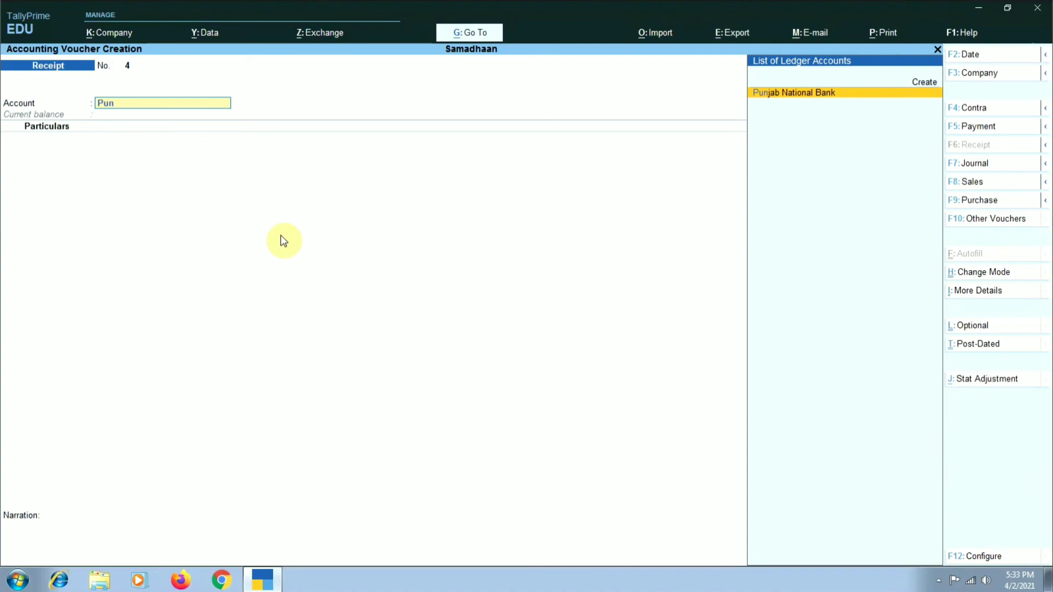
key(Return)
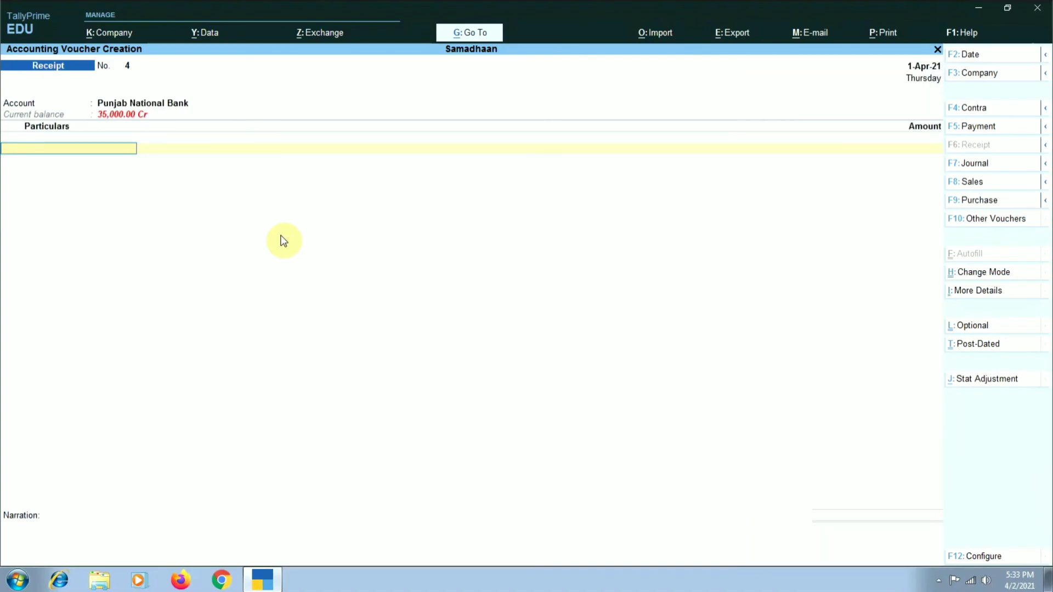
text(abc)
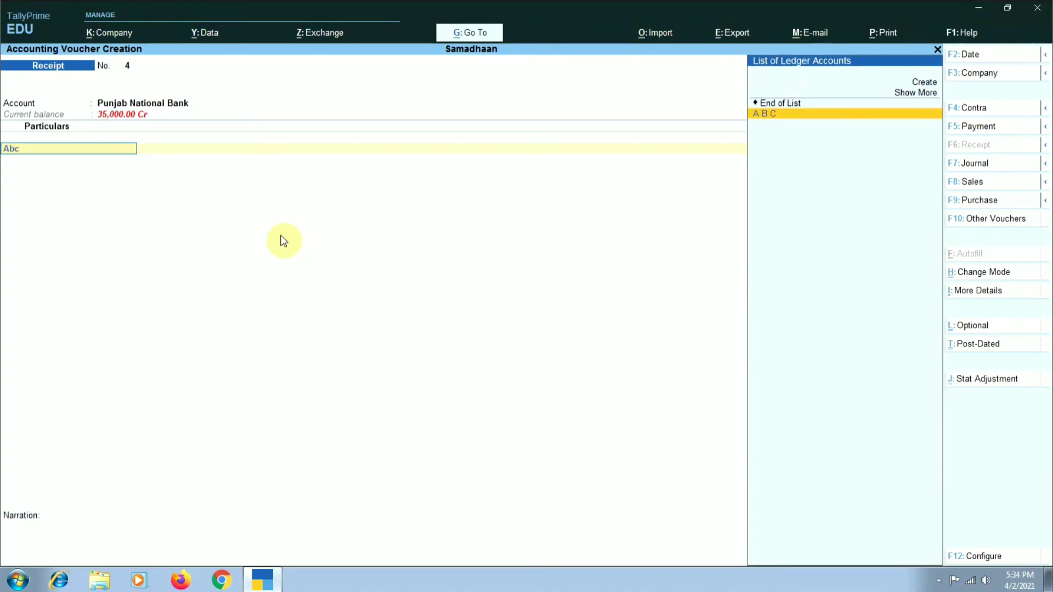
key(Return)
text(15000)
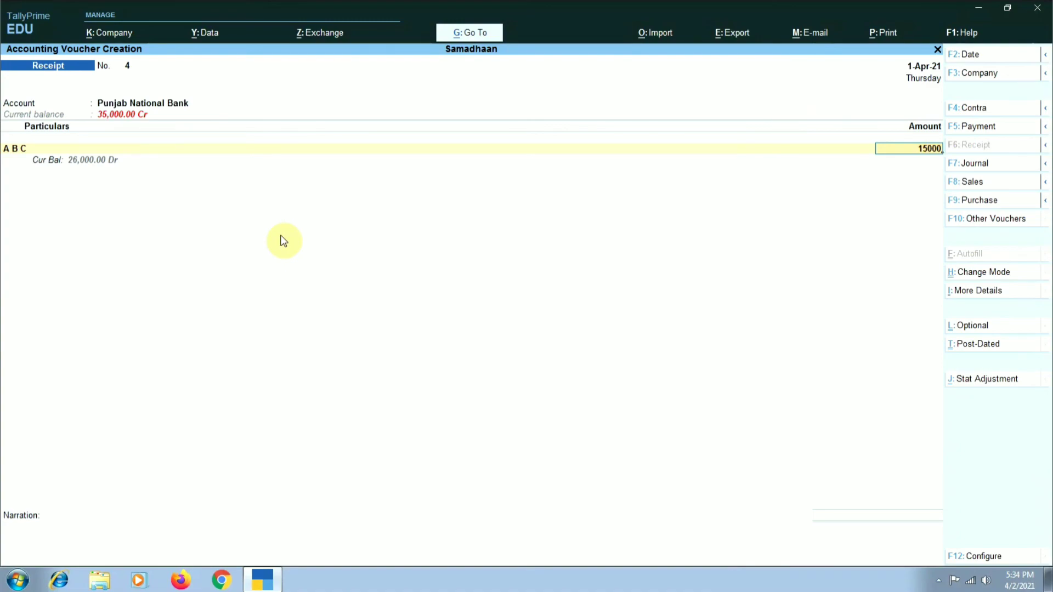
key(Return)
key(Return)
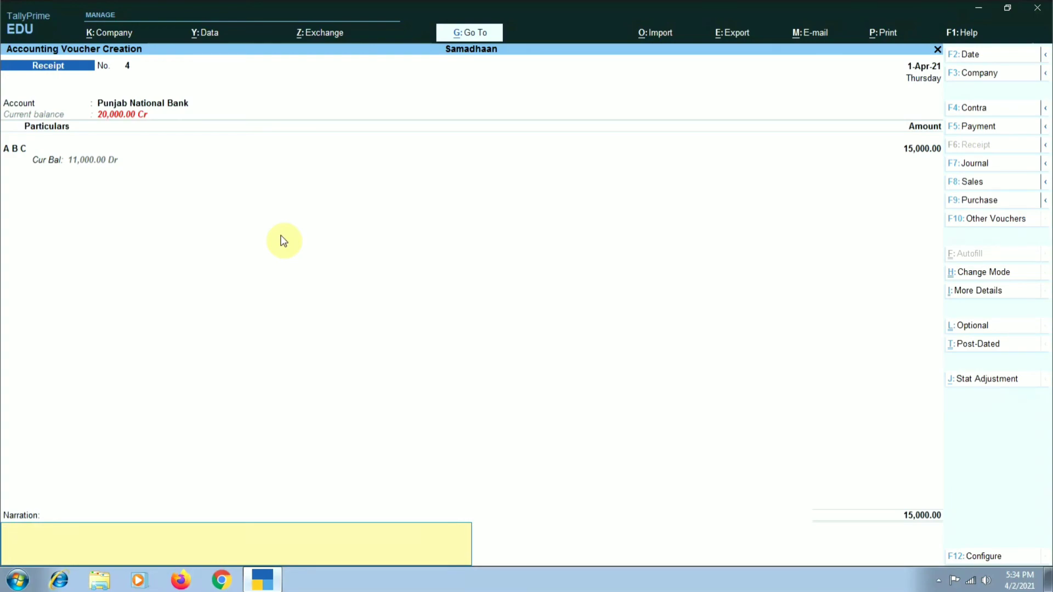
key(Return)
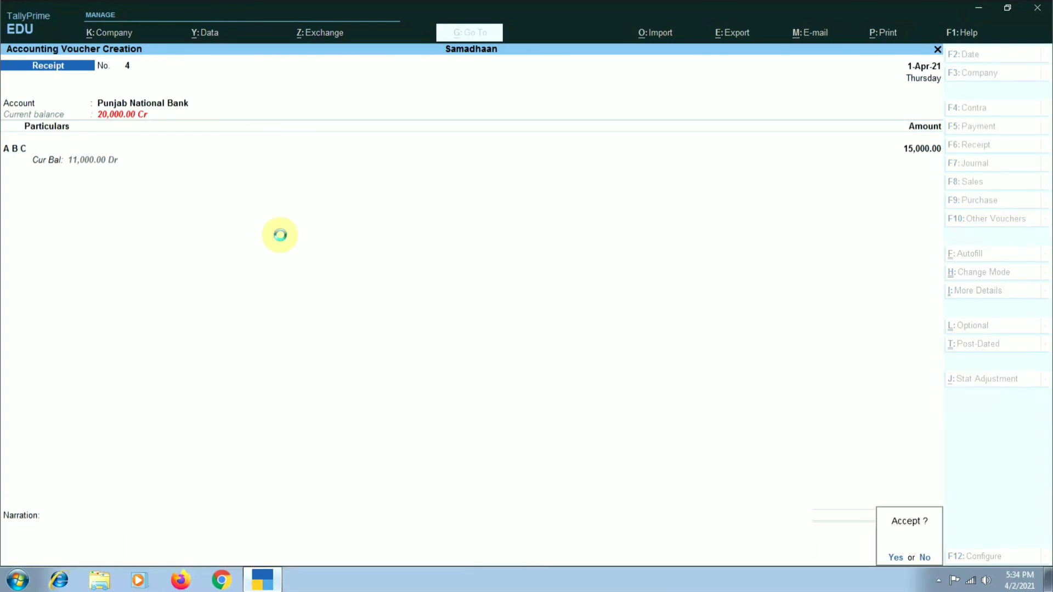